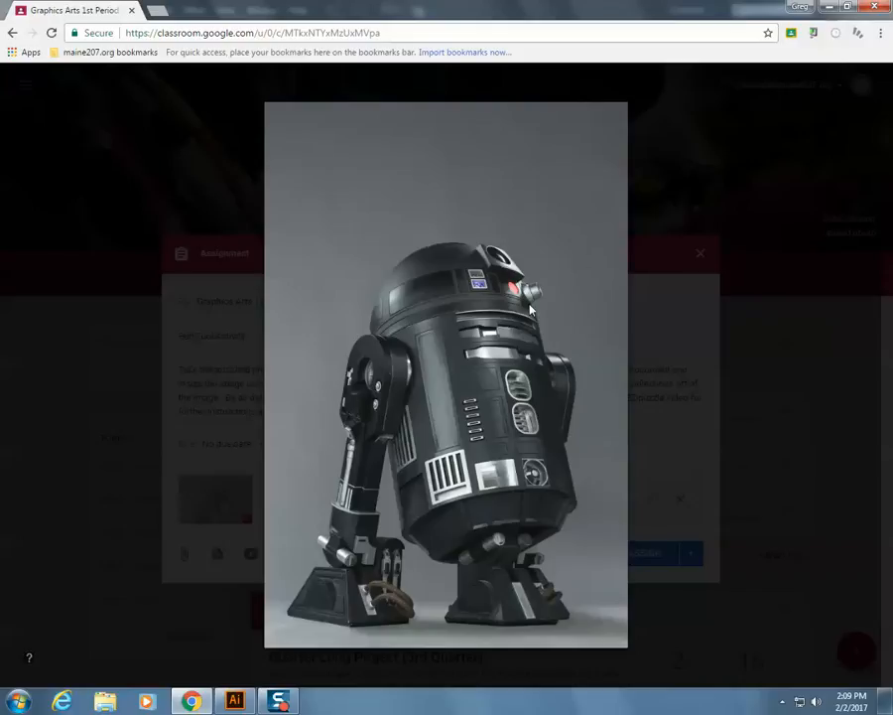
Copy the droid image from the Classroom assignment and switch to Illustrator.
right_click(421, 369)
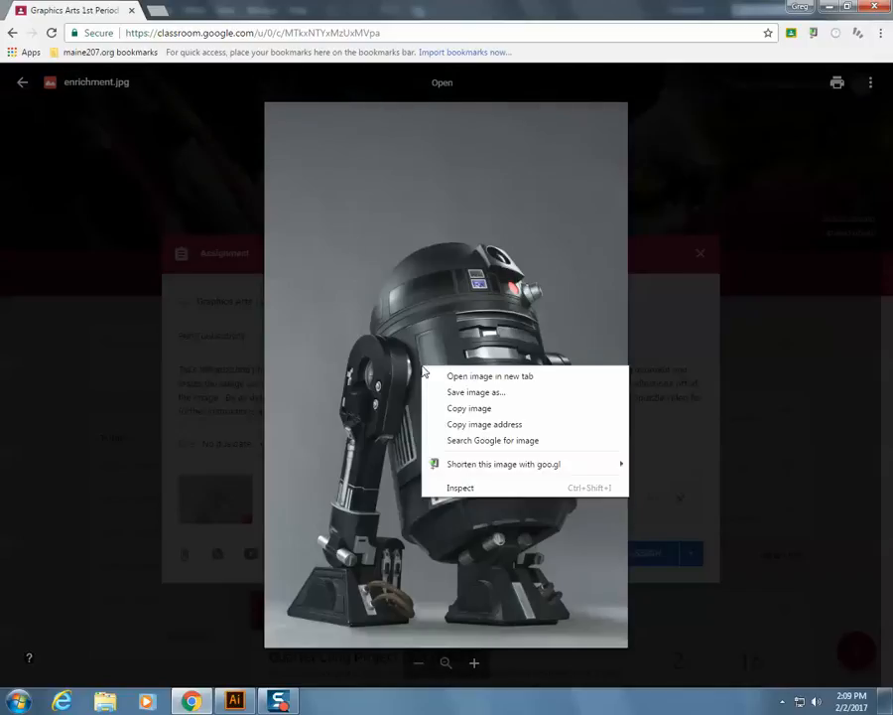
left_click(456, 408)
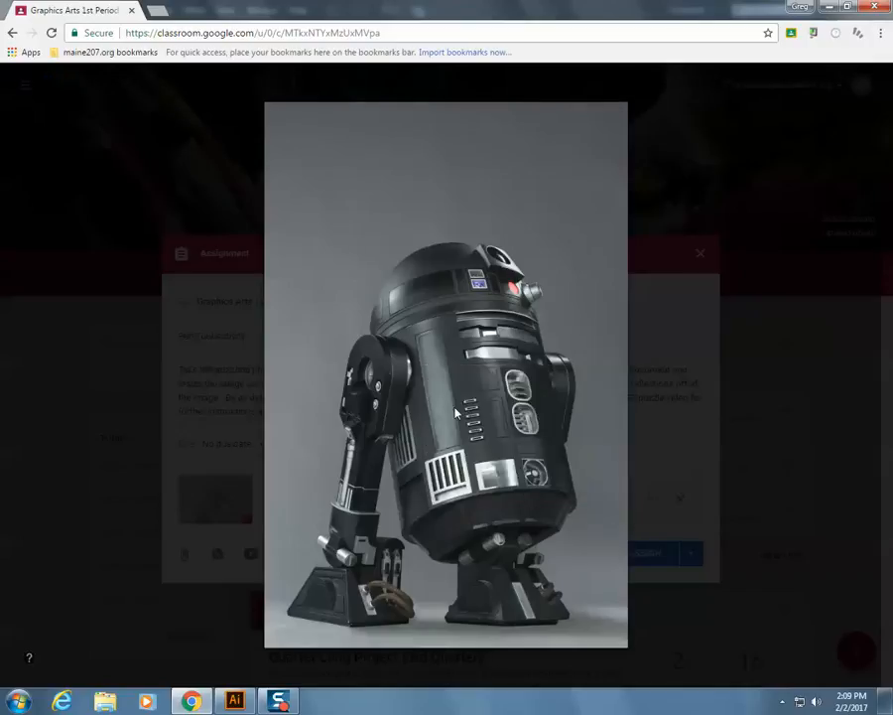
left_click(235, 702)
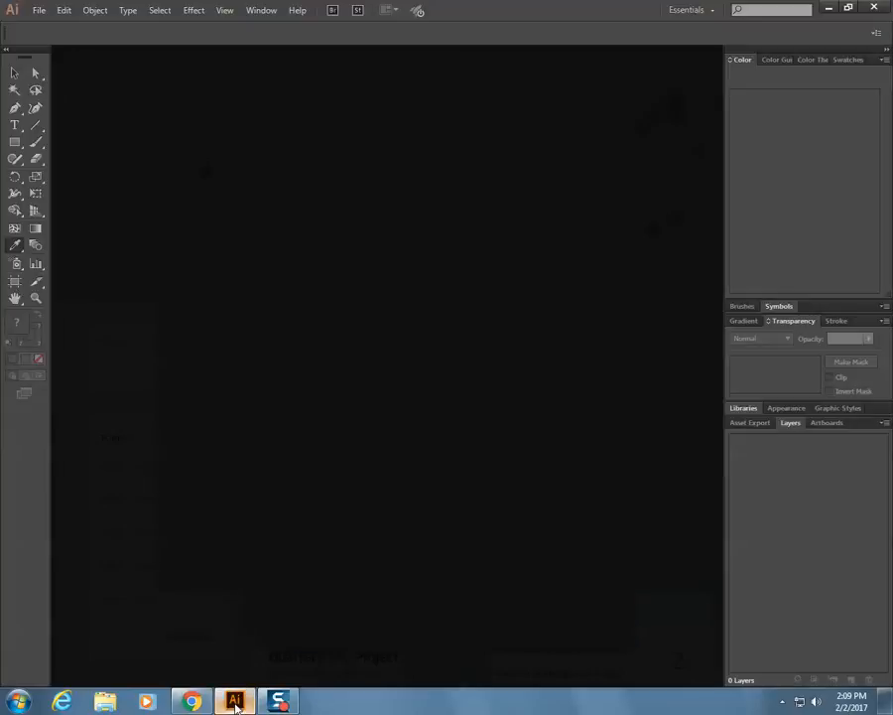
Create a new document 8.5 in wide and 11 in high.
left_click(39, 10)
left_click(74, 26)
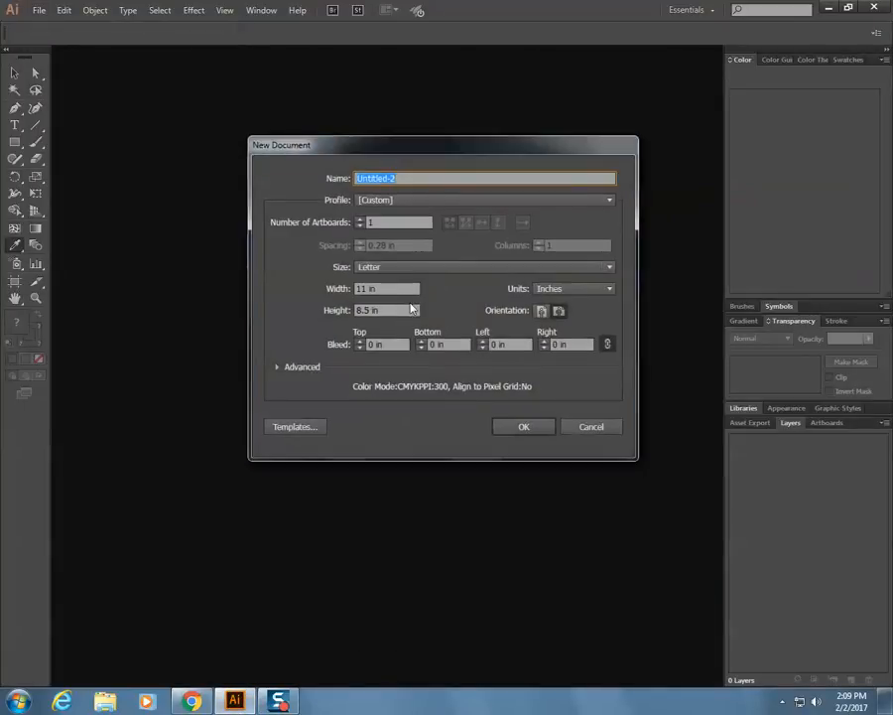
left_click_drag(397, 289, 338, 304)
type("8.5")
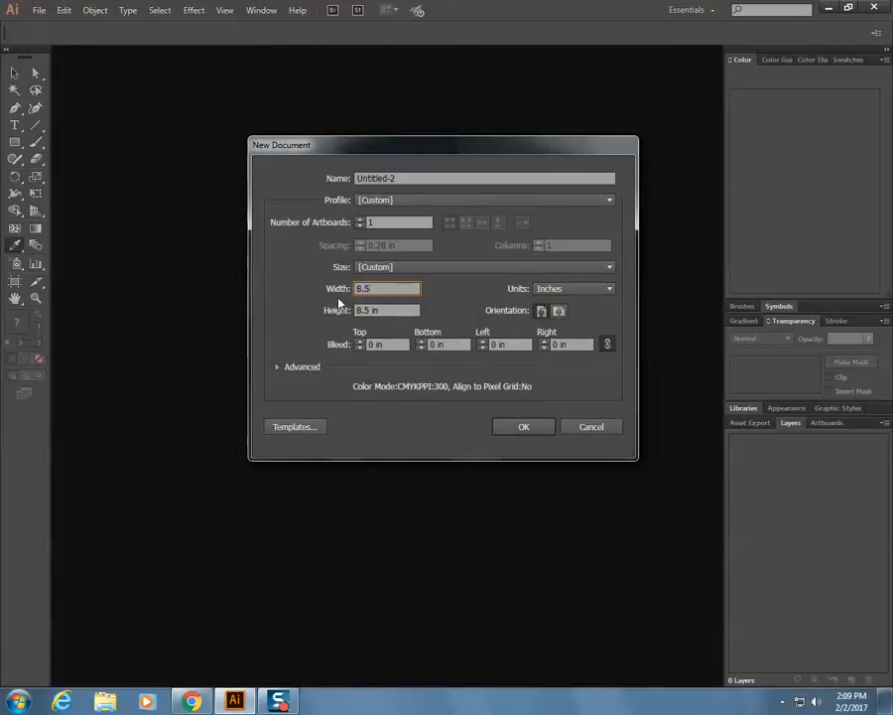
key("Tab")
key("Tab")
type("11")
key("Return")
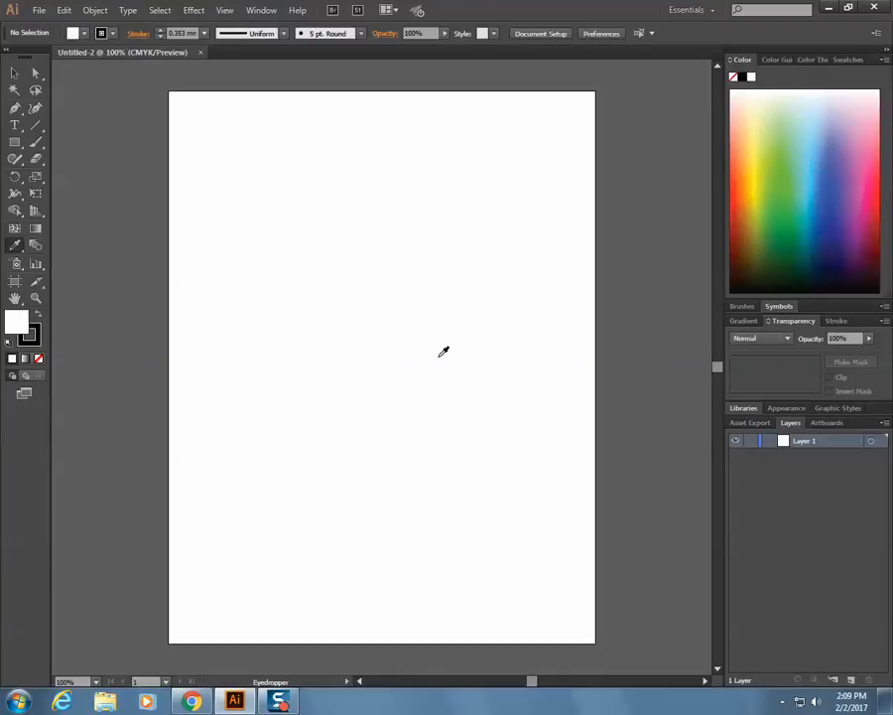
Paste the droid image and scale it down proportionally so it sits centred within the artboard.
key("ctrl+v")
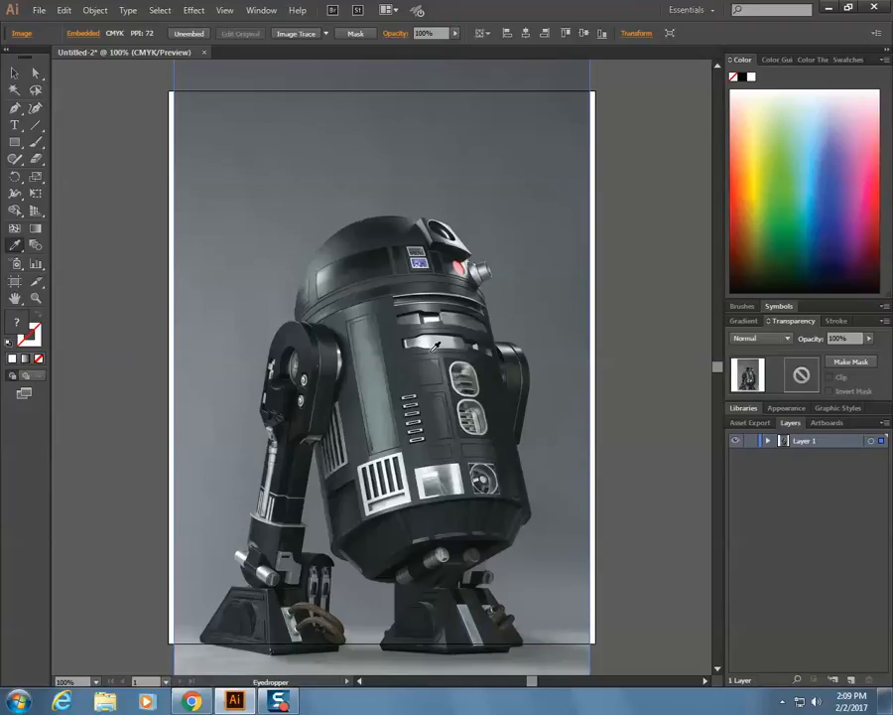
key("ctrl+minus")
key("v")
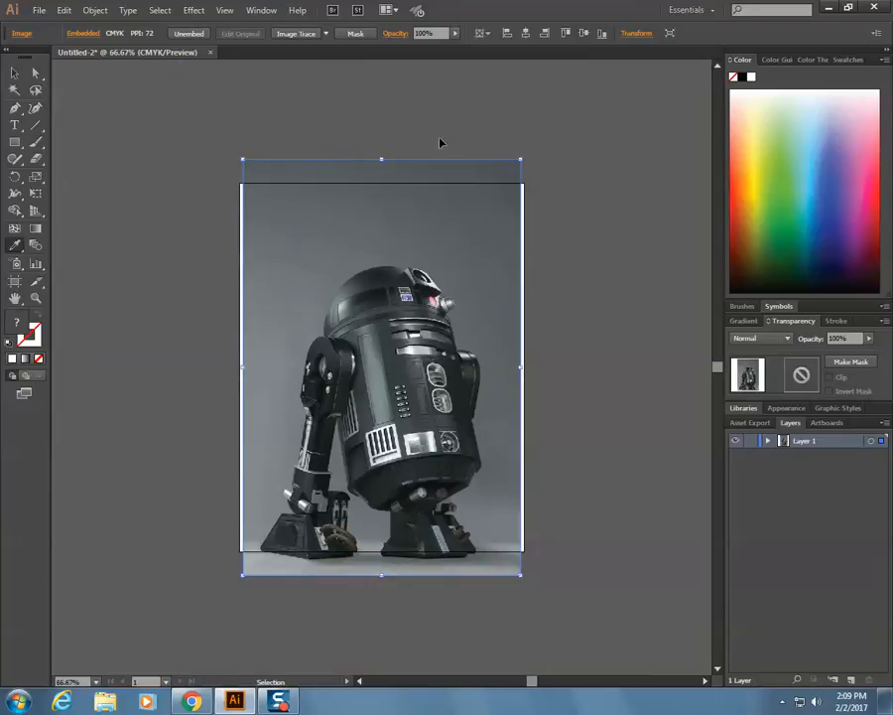
key("ctrl+t")
key("i")
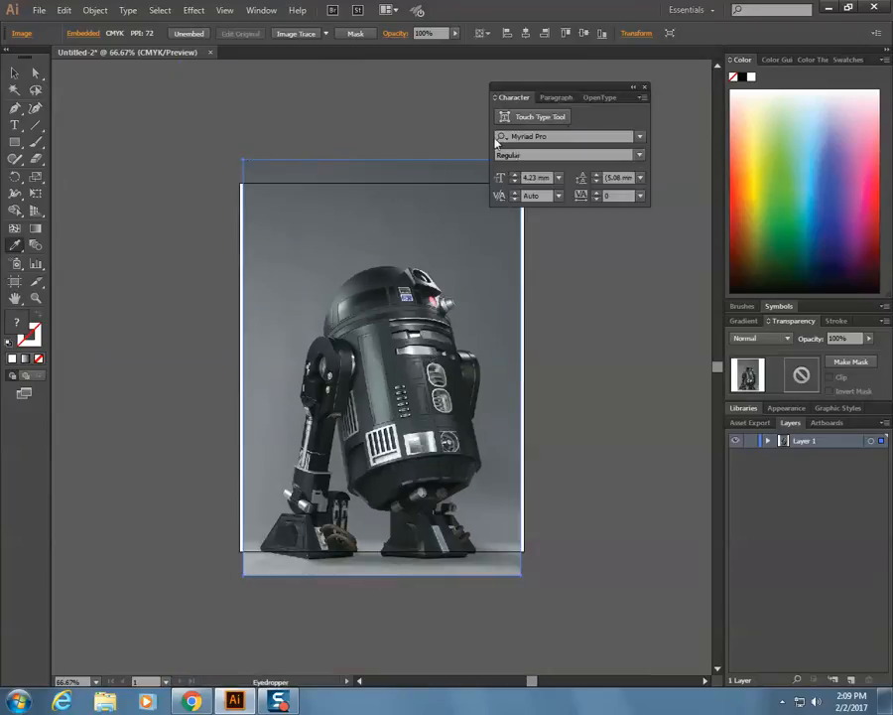
left_click_drag(574, 89, 623, 90)
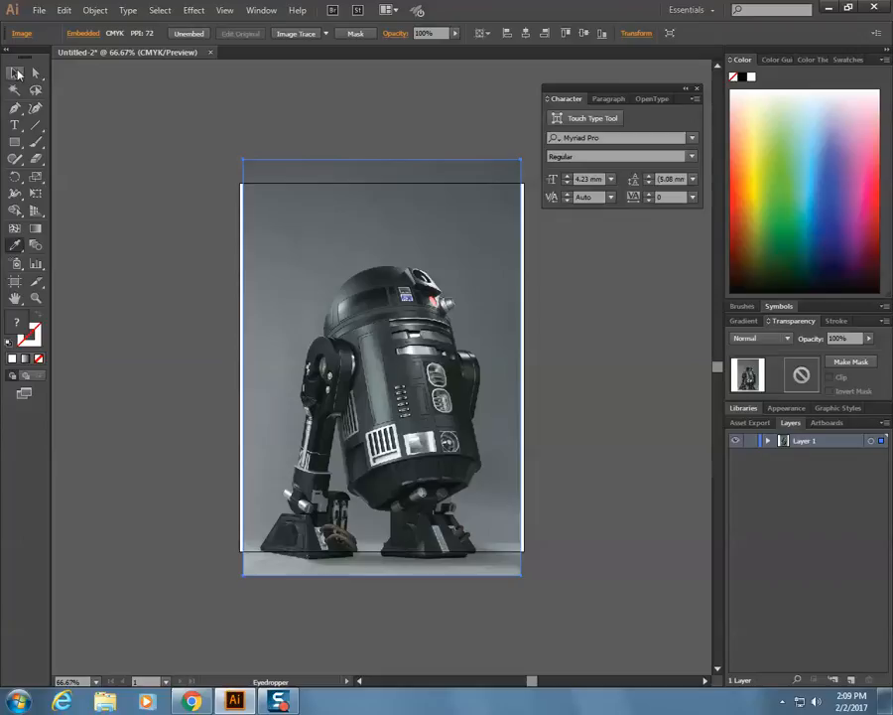
left_click(14, 72)
left_click_drag(243, 160, 262, 186)
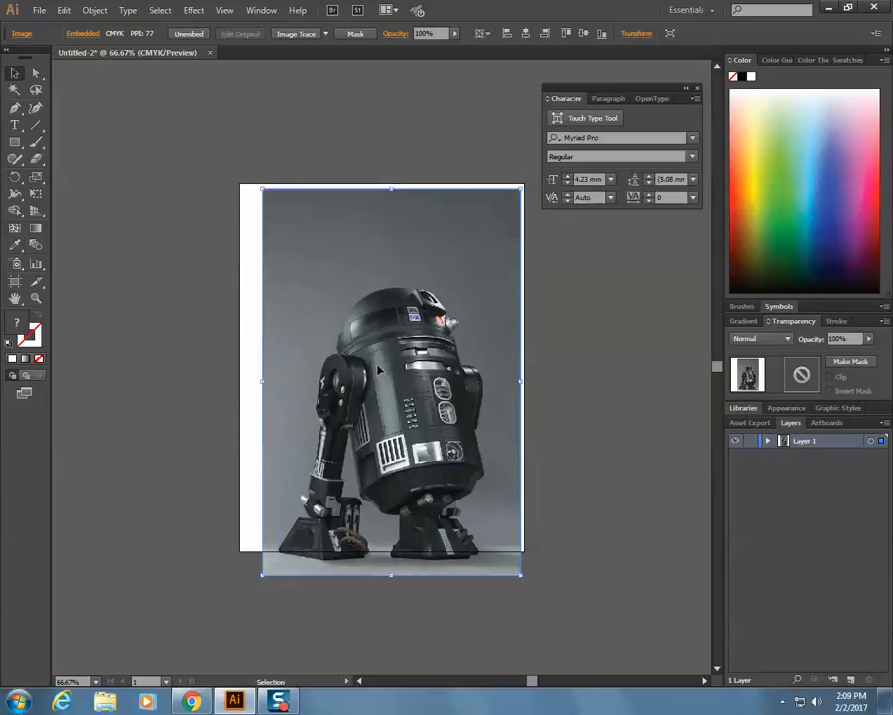
left_click_drag(361, 359, 348, 338)
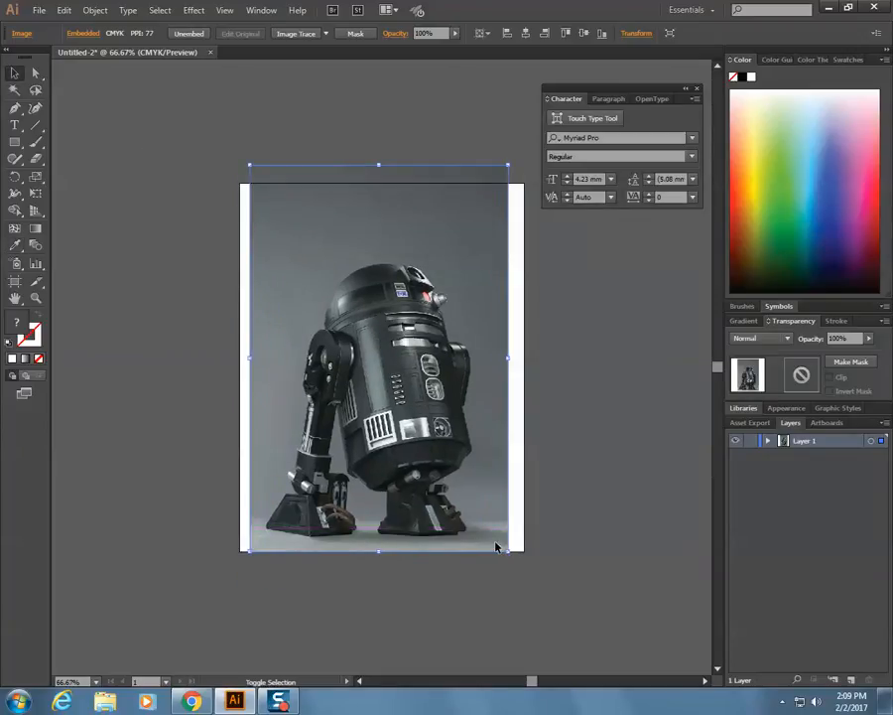
left_click_drag(507, 554, 478, 508)
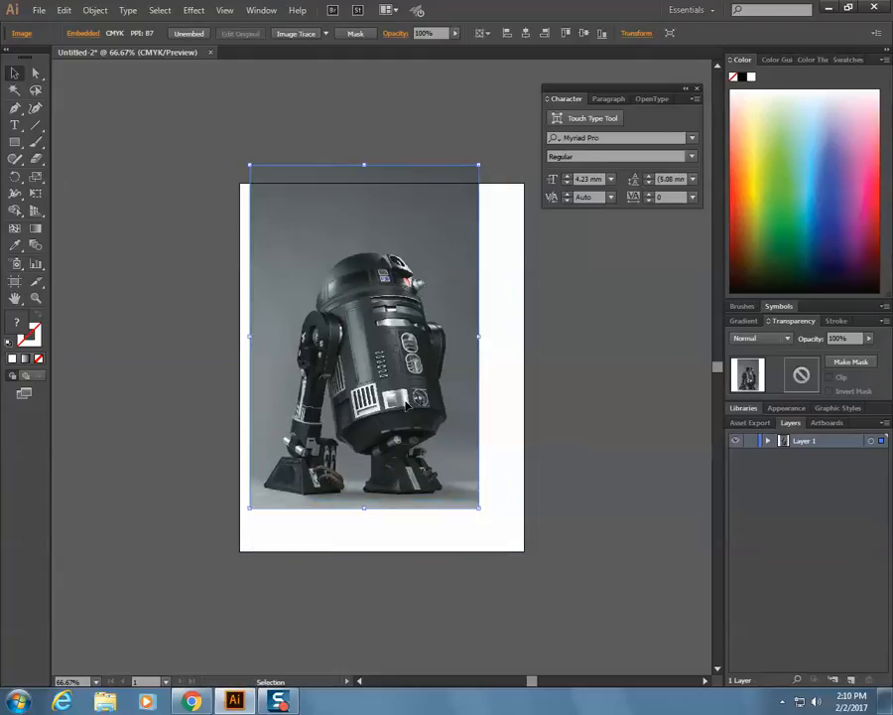
mouse_move(404, 405)
left_mouse_down()
mouse_move(422, 447)
mouse_move(430, 437)
mouse_move(415, 421)
left_mouse_up()
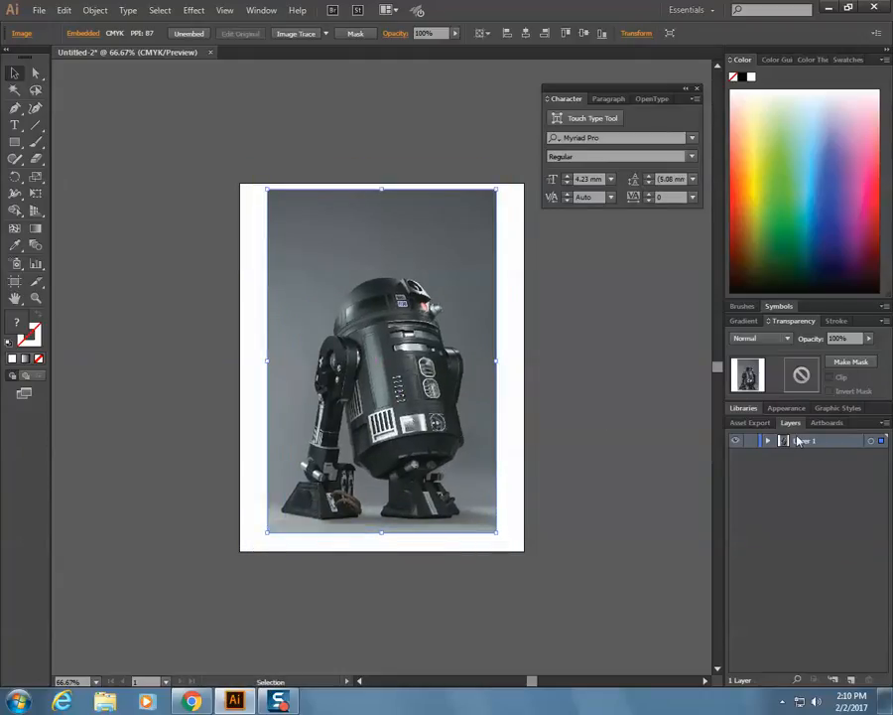
Lock the image's layer and add a new layer above it.
left_click(752, 441)
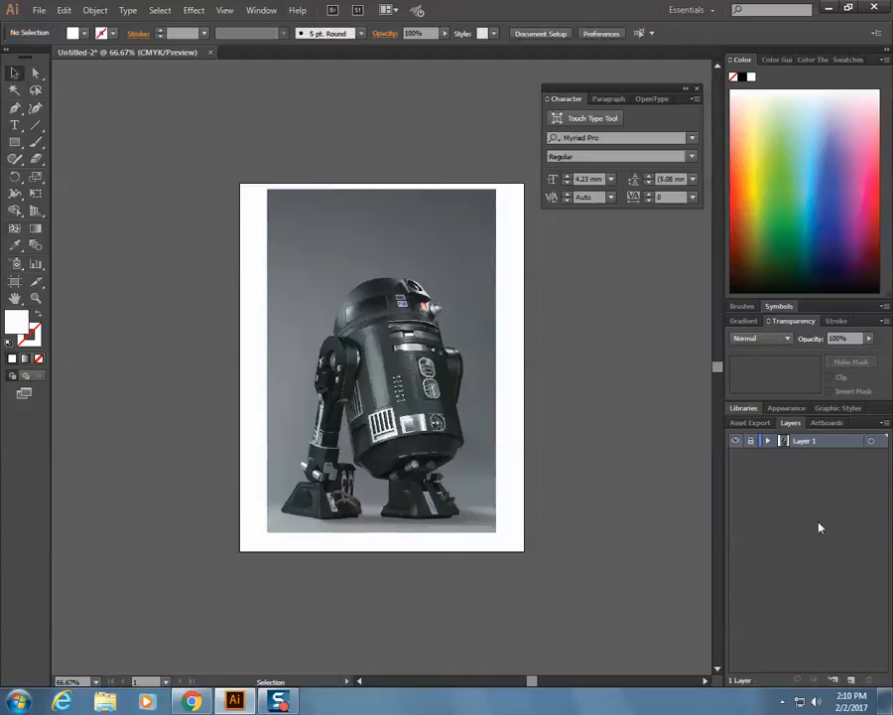
left_click(845, 679)
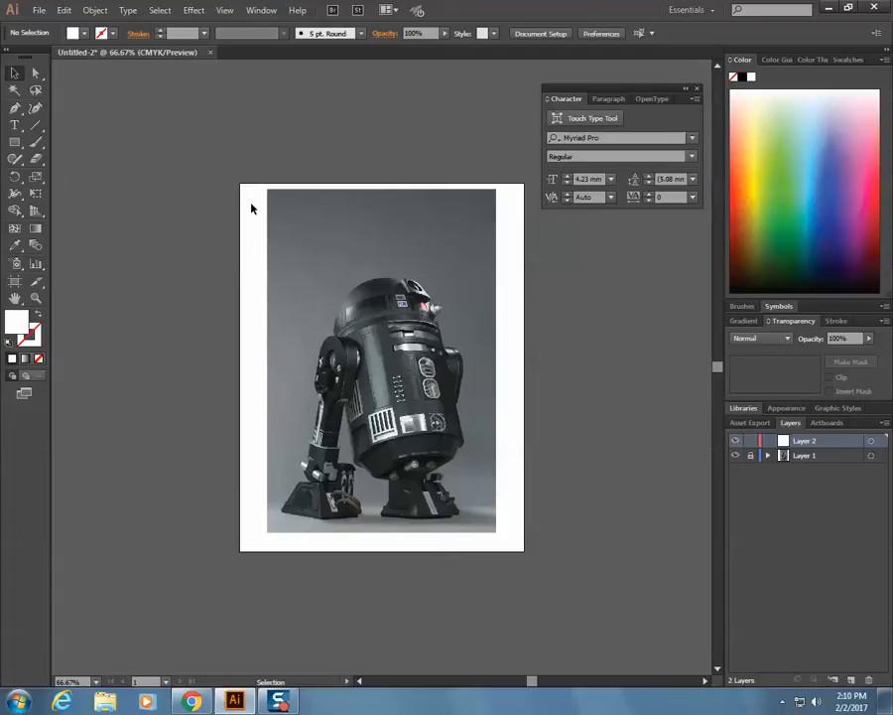
Draw a rectangle without fill over the image, from its top edge down to the droid's feet.
left_click(15, 142)
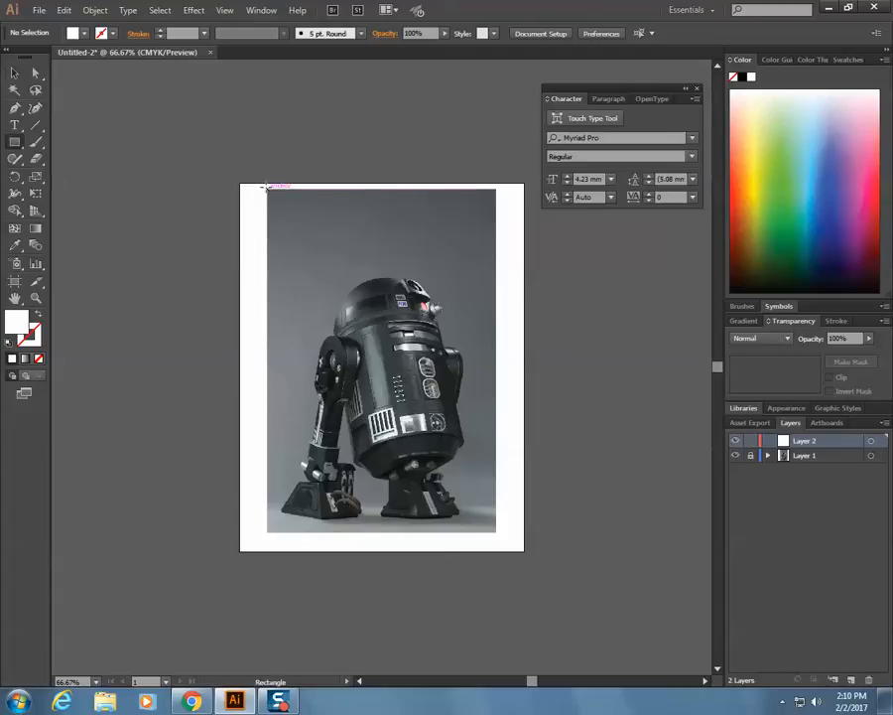
left_click(39, 359)
left_click_drag(266, 186, 496, 505)
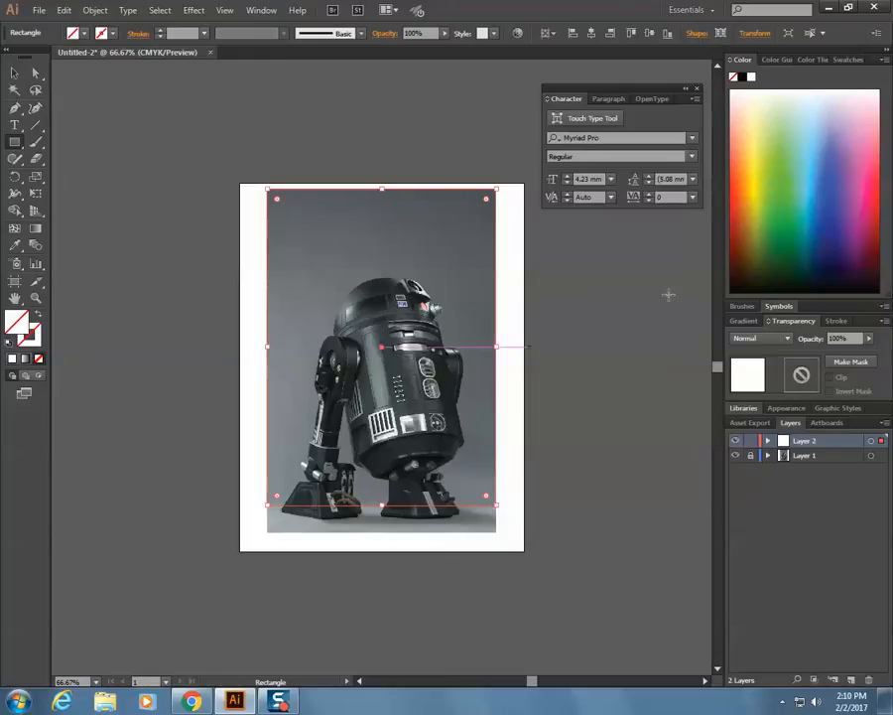
Apply the default white-to-black linear gradient to the rectangle, trying it on both fill and stroke.
left_click(744, 322)
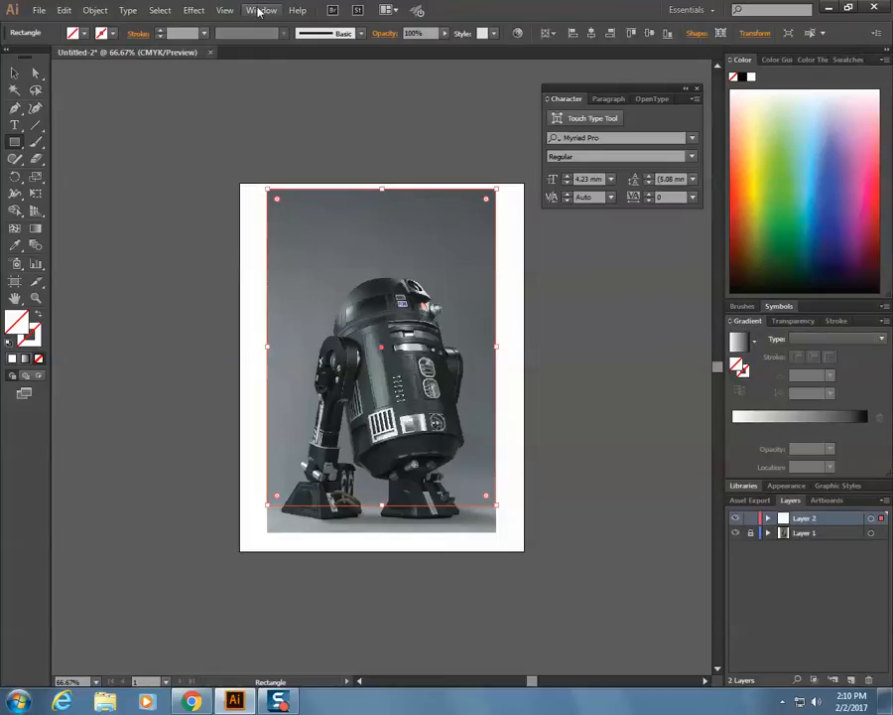
left_click(260, 12)
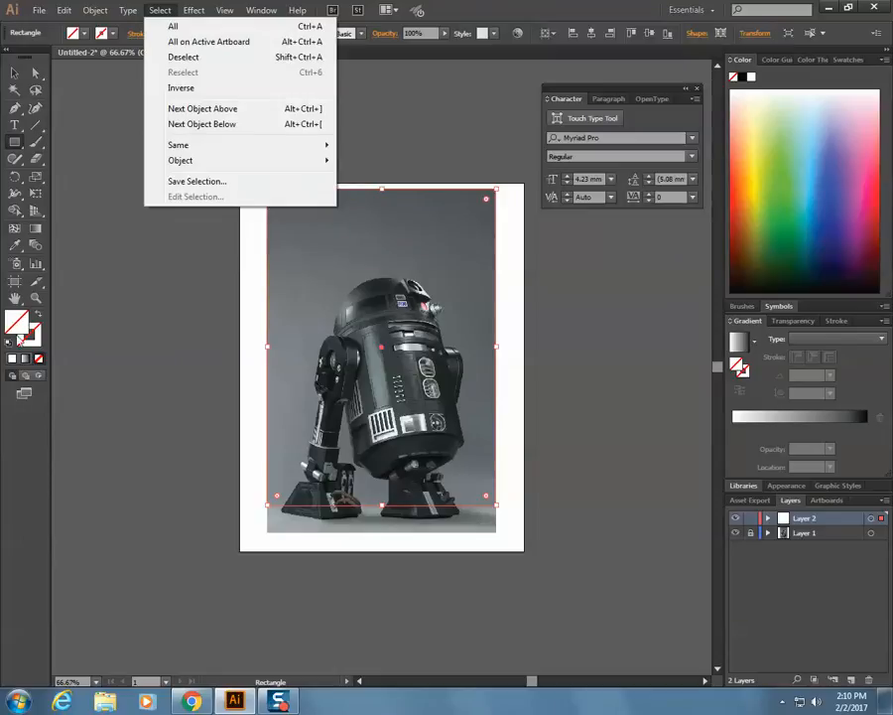
left_click(12, 329)
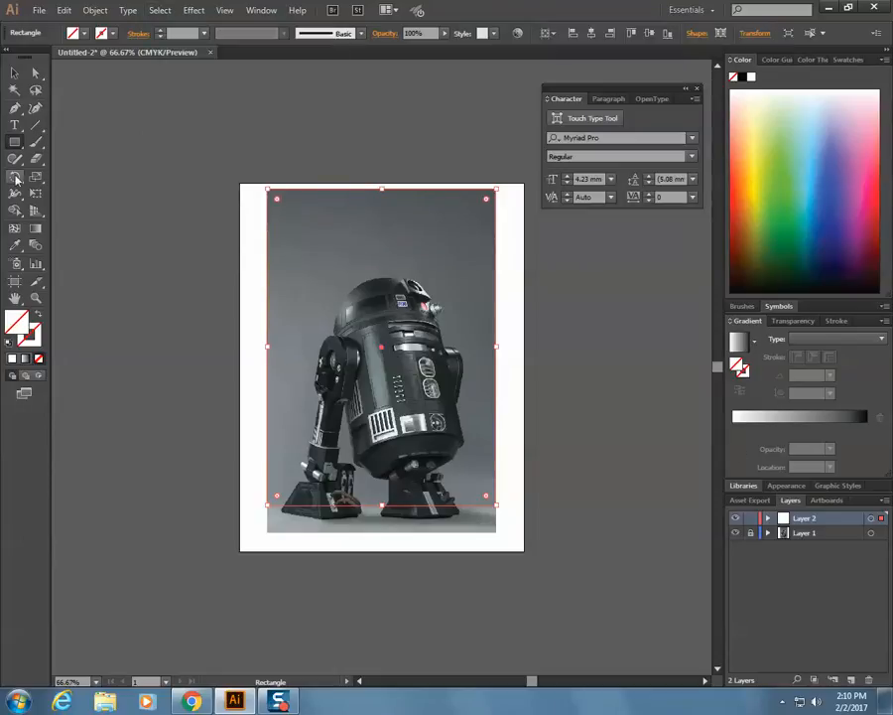
key("i")
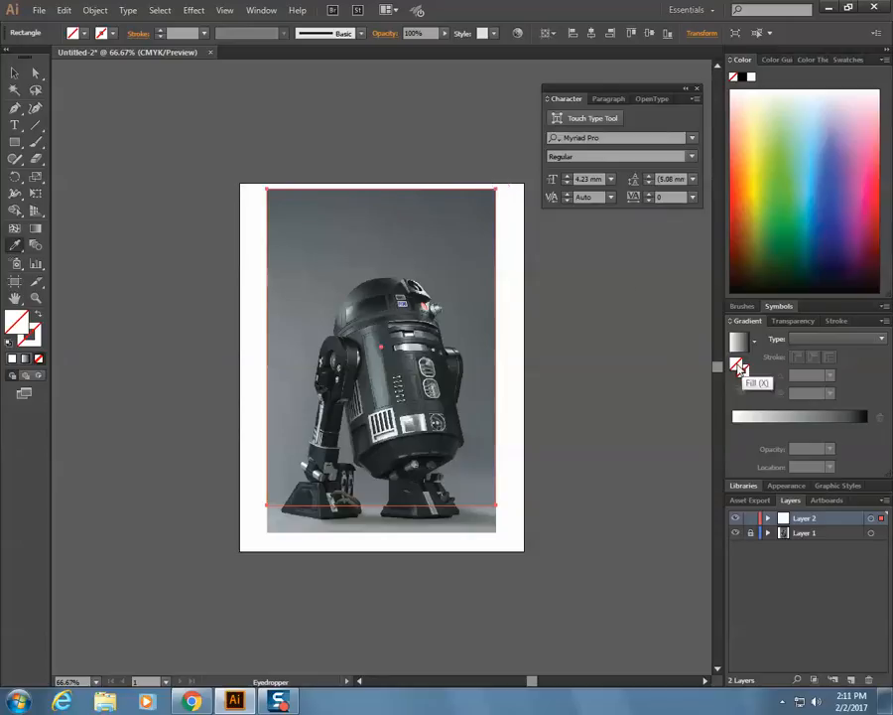
left_click(25, 359)
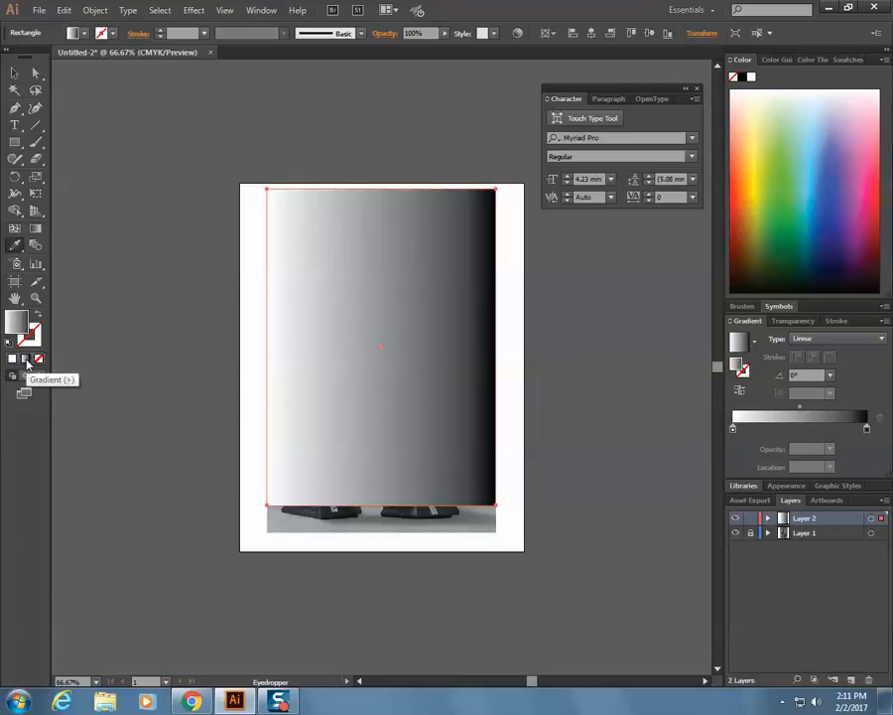
left_click(39, 316)
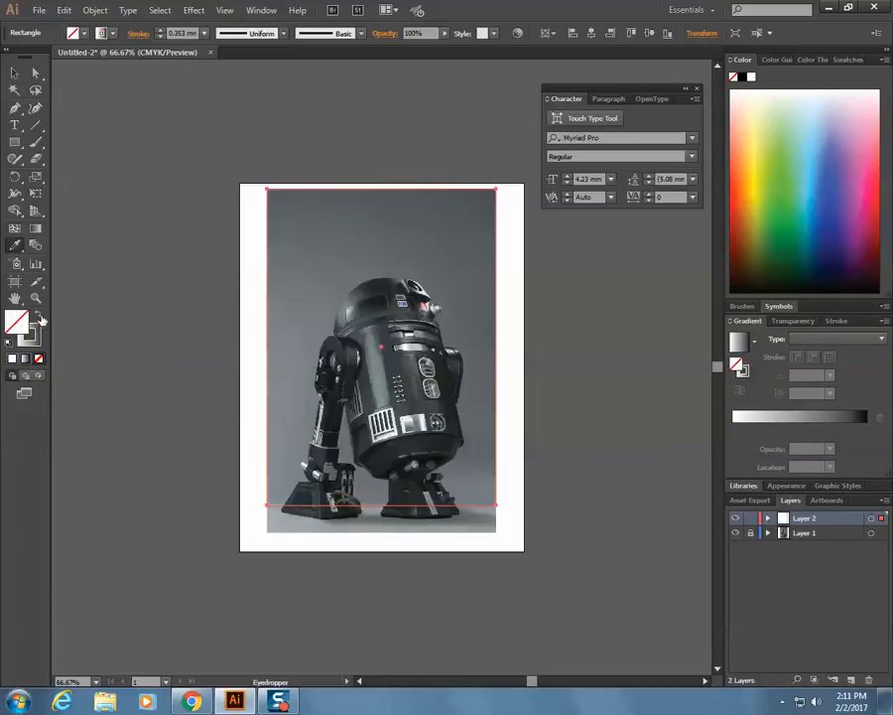
left_click(39, 318)
left_click(39, 318)
Sample the dark grey at the image's upper-right corner and use it as the end colour of the rectangle's gradient.
left_click(499, 188)
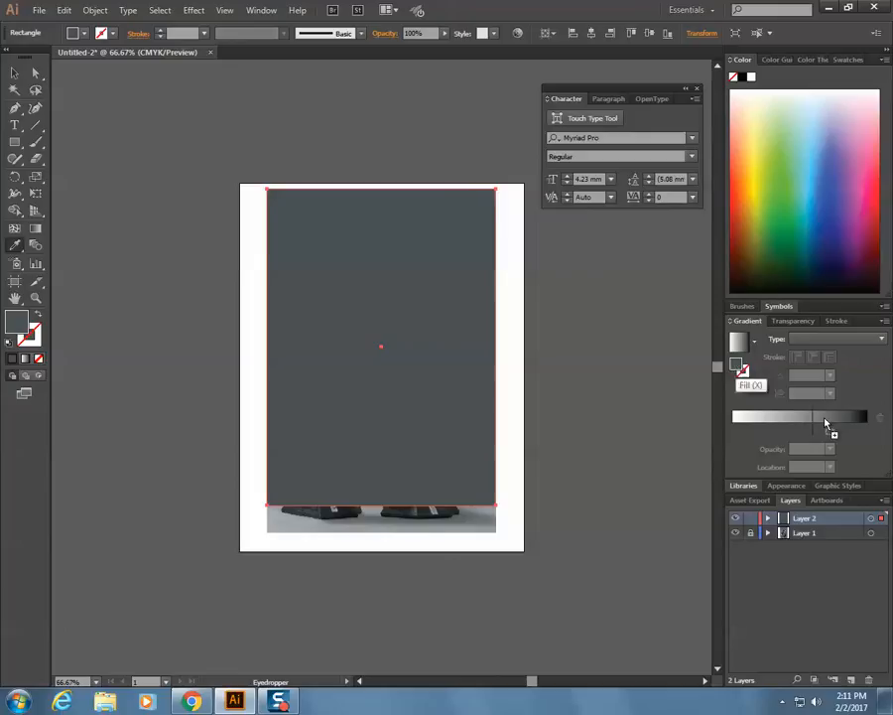
left_click(867, 423)
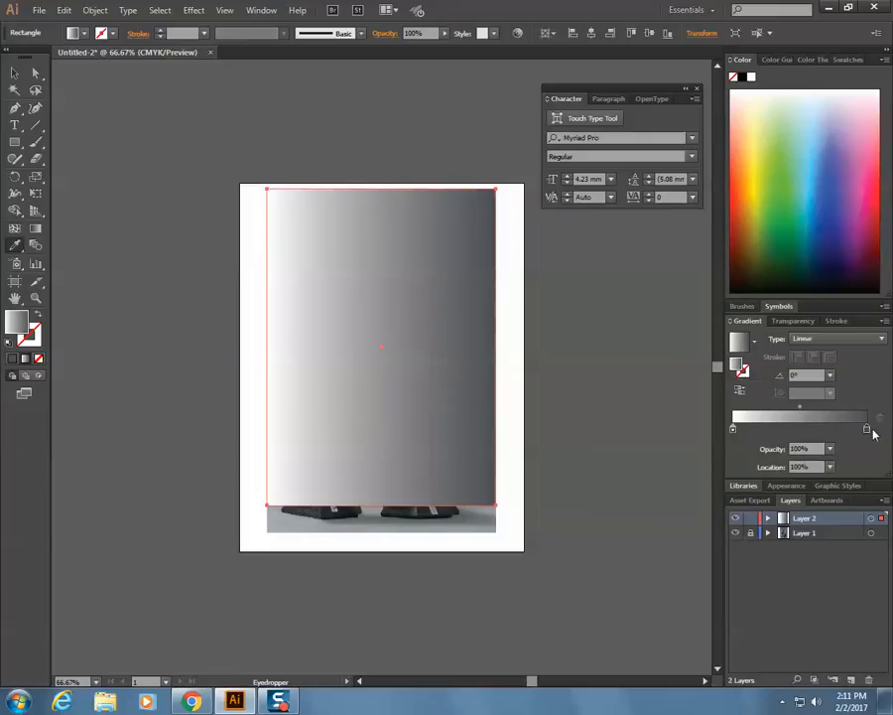
Move the rectangle aside and sample the lighter grey at the image's lower-left edge as the gradient's start colour.
left_click(14, 72)
left_click_drag(320, 346, 402, 331)
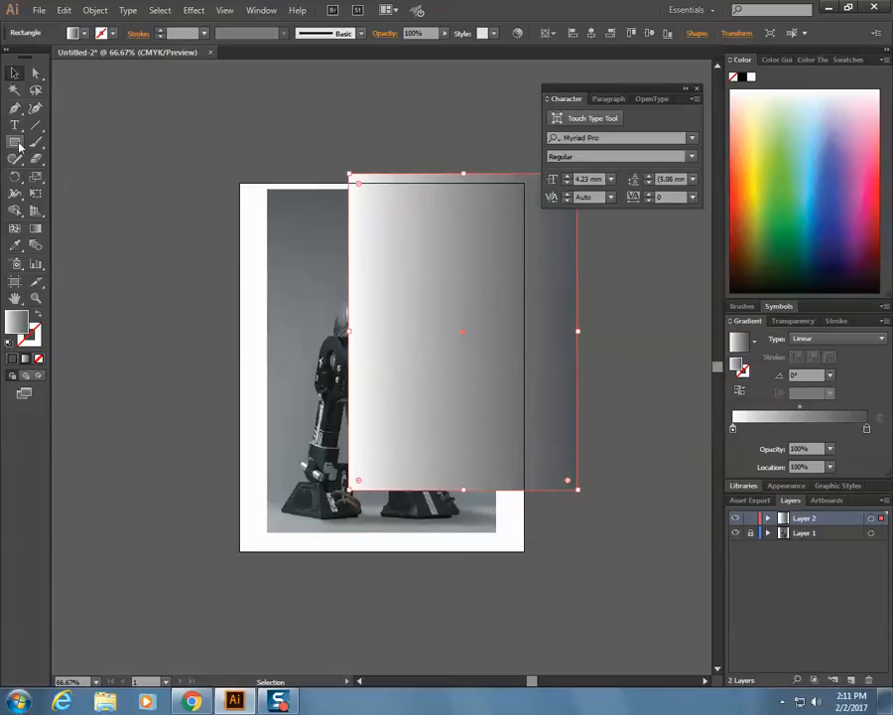
left_click(15, 244)
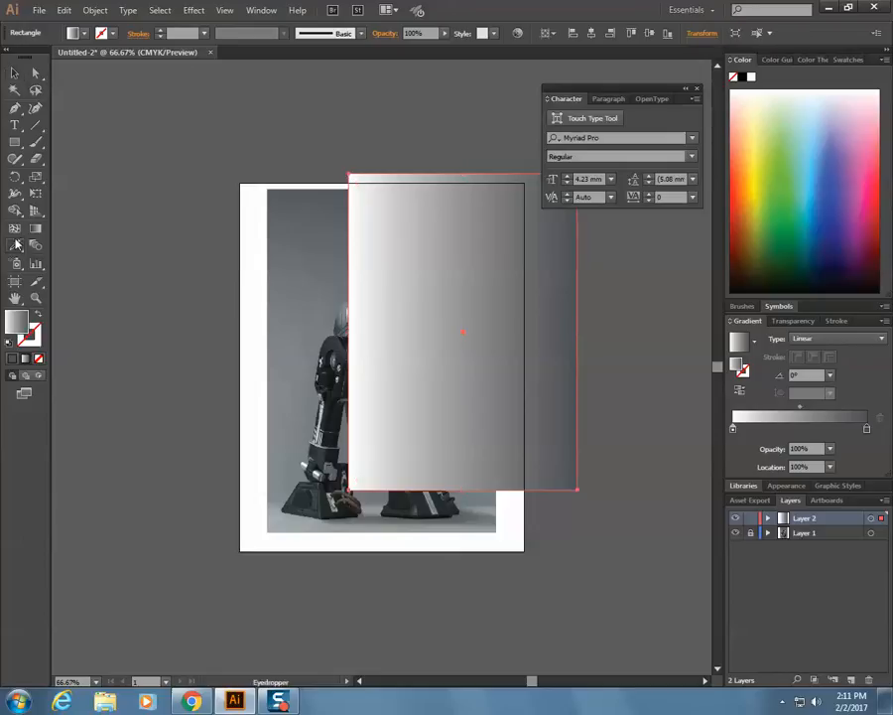
left_click(270, 497)
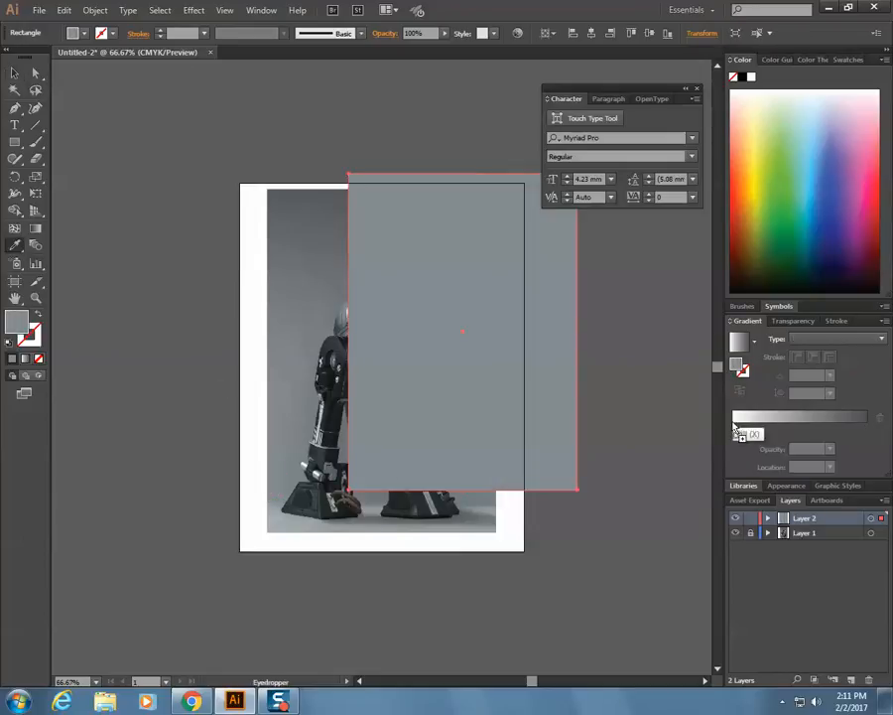
left_click(735, 423)
left_click(733, 428)
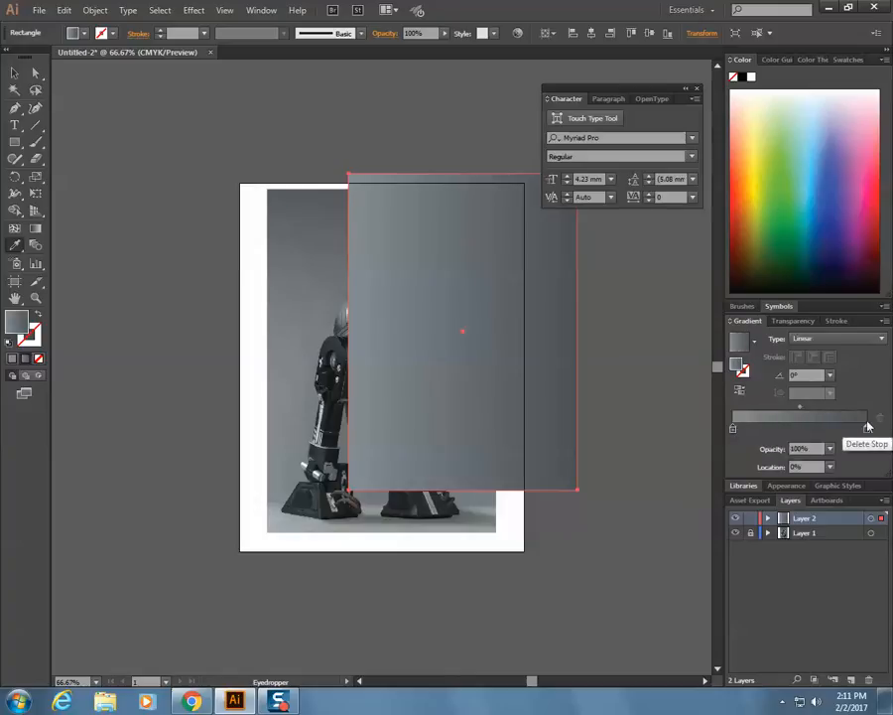
Move the gradient rectangle back over the image and compare it with the photo by hiding and reshowing Layer 2.
key("v")
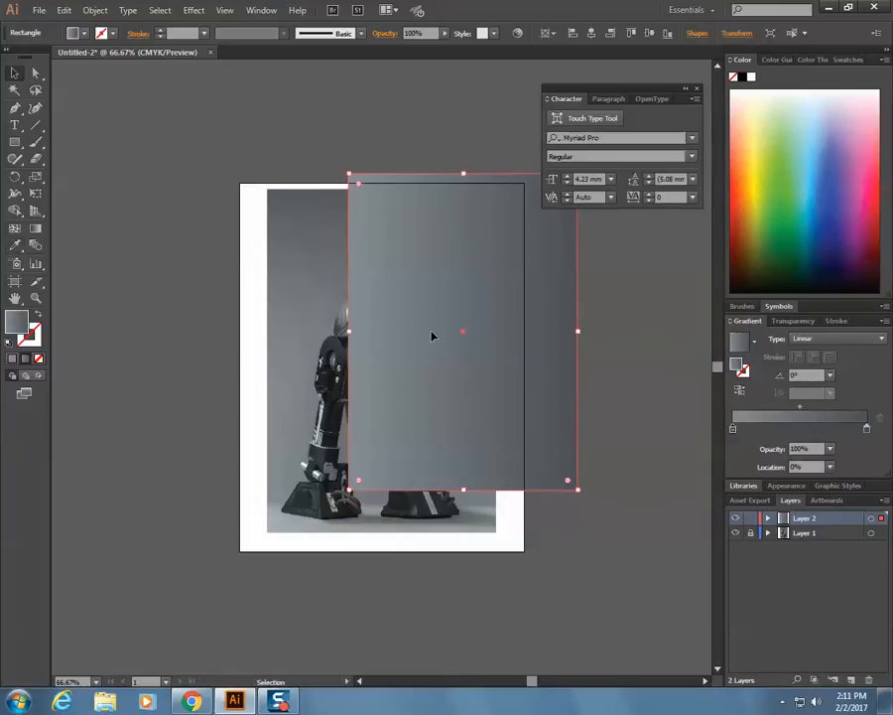
left_click_drag(431, 335, 346, 344)
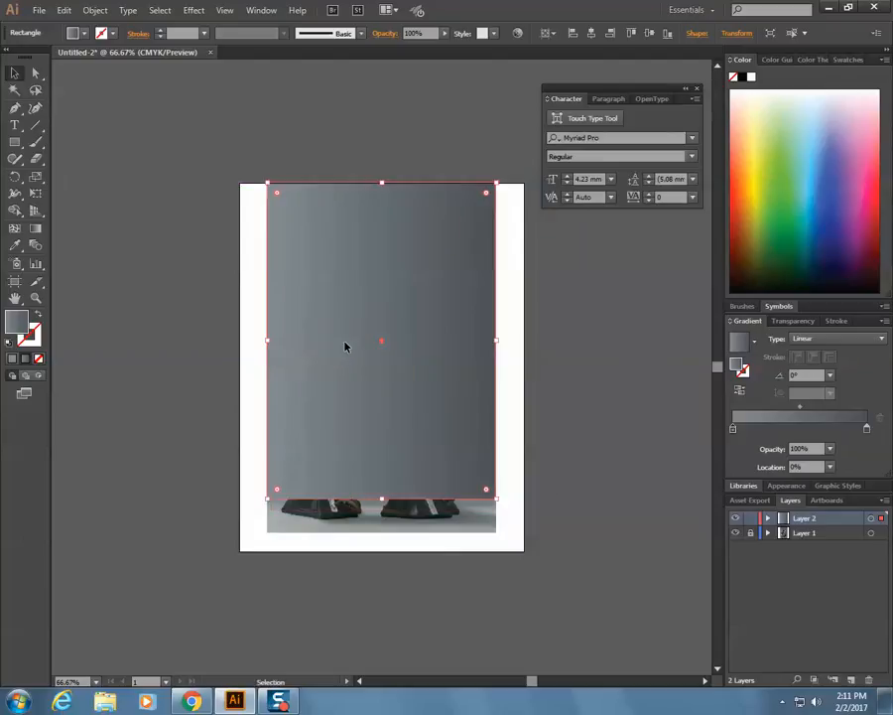
left_click(737, 518)
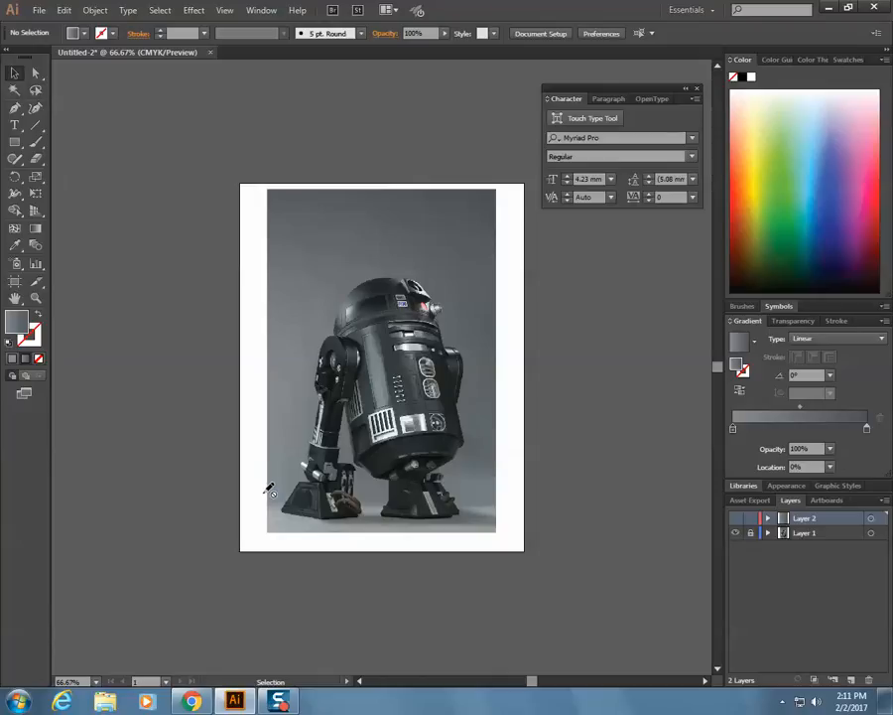
left_click(736, 518)
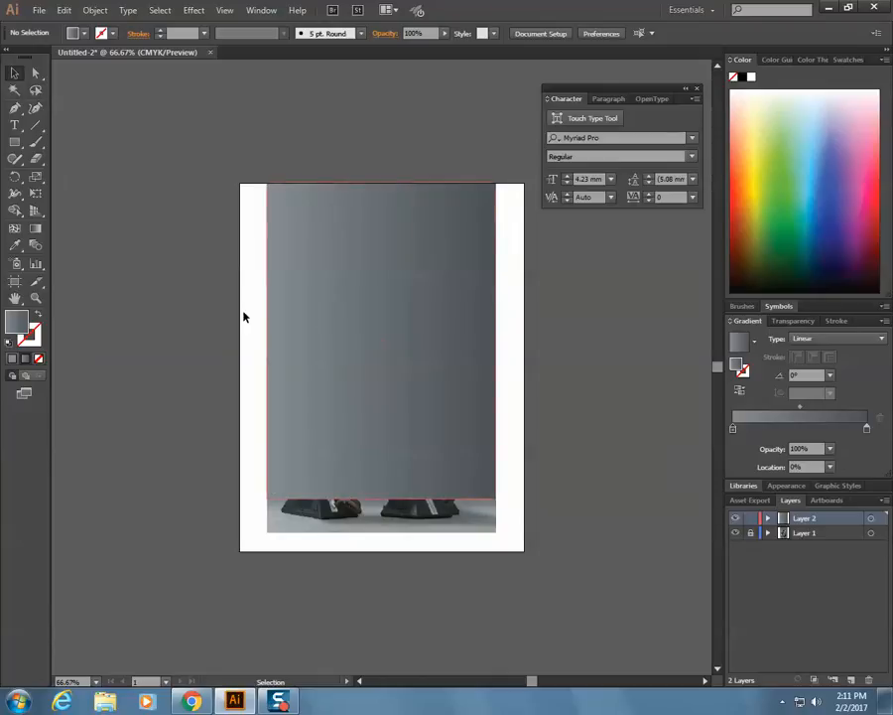
Redirect the rectangle's gradient to run nearly vertically, light at the base and dark above, and compare it with the photo.
left_click(40, 230)
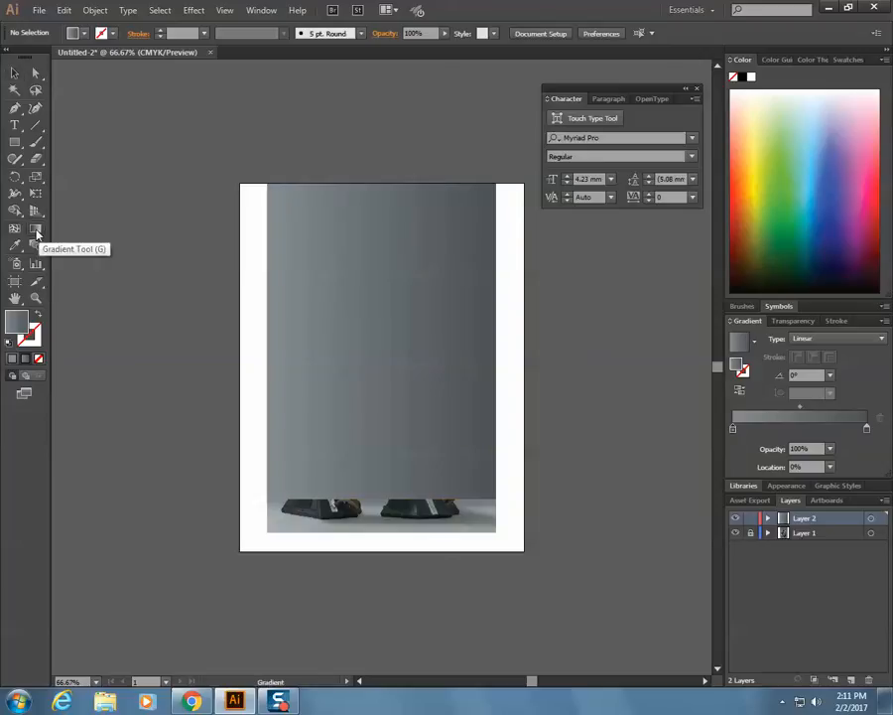
left_click(374, 408)
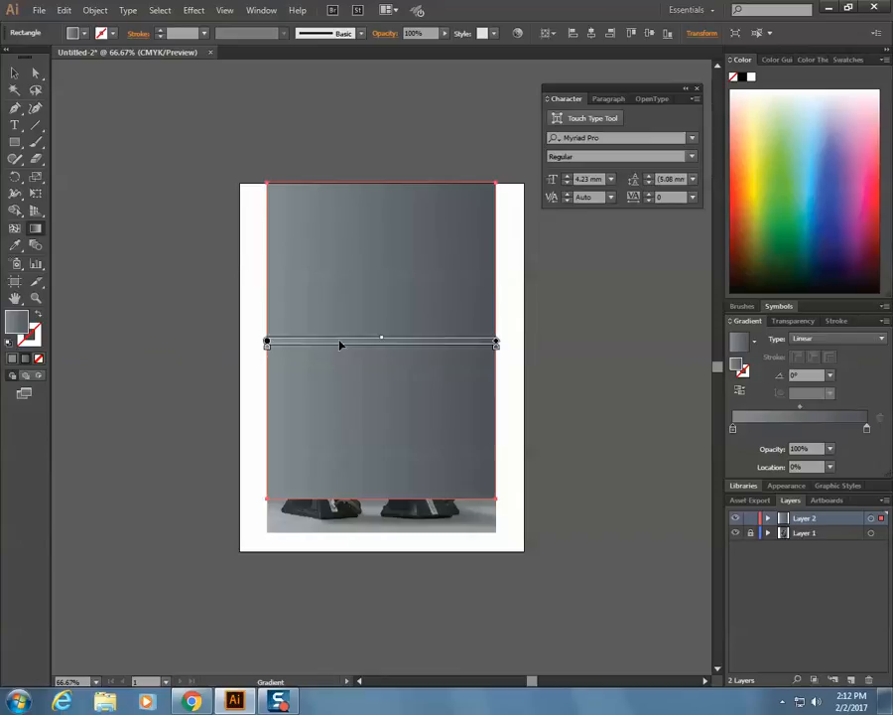
left_click_drag(387, 185, 403, 213)
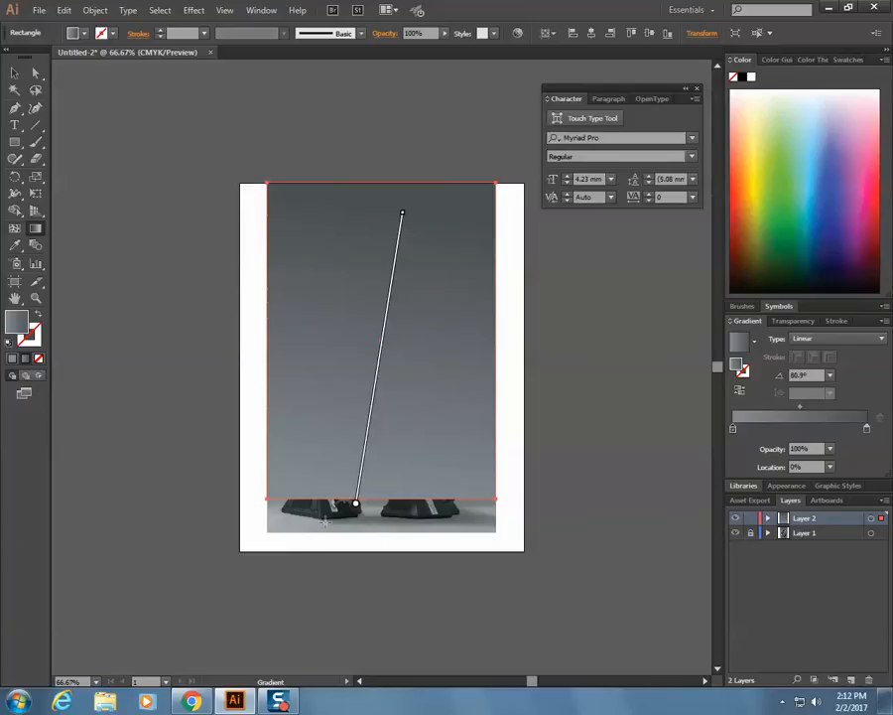
left_click(735, 518)
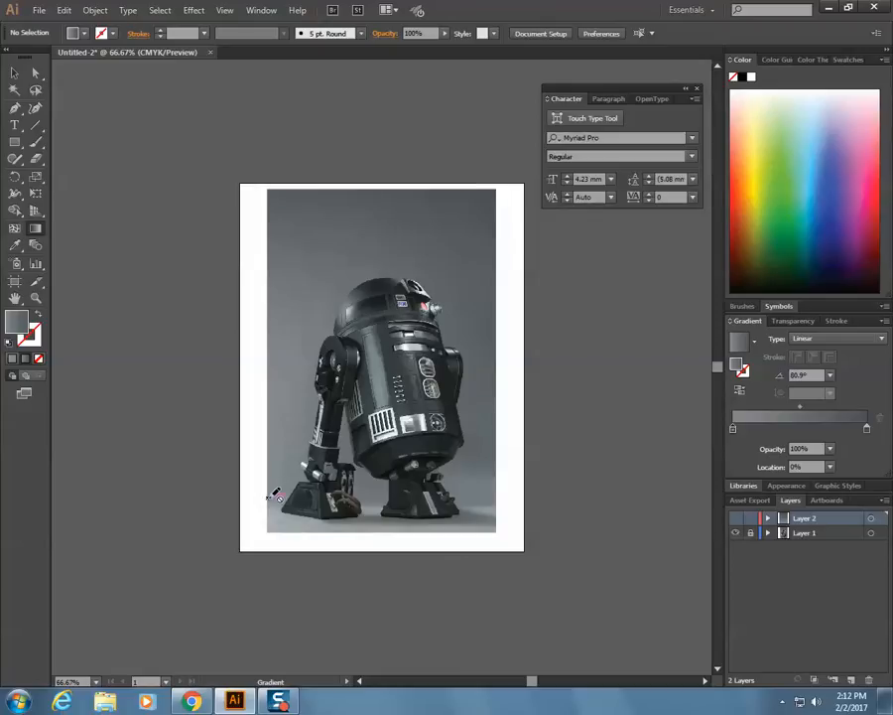
left_click(737, 518)
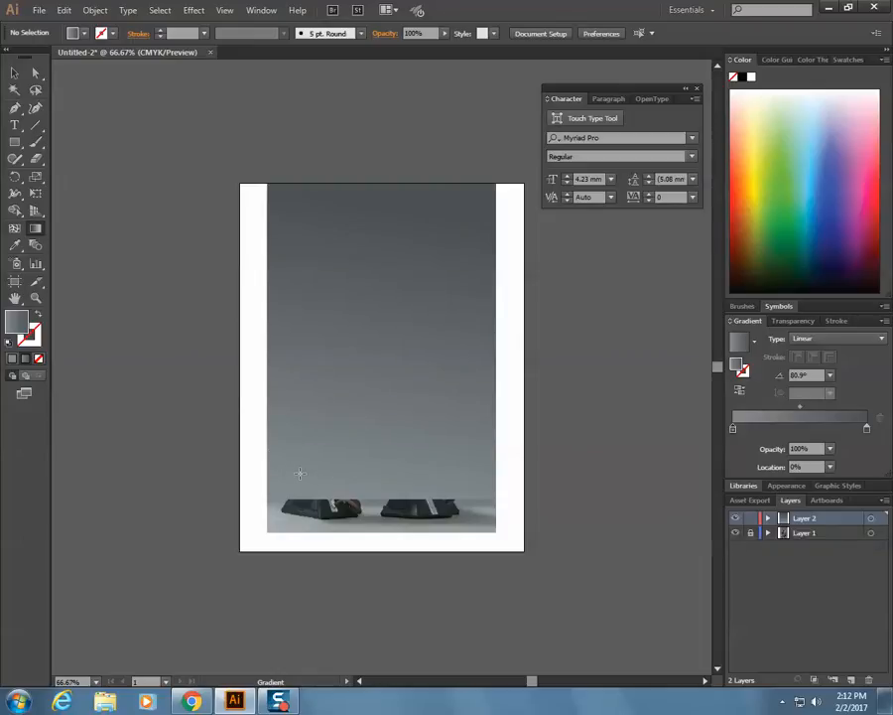
Redraw the rectangle's gradient diagonally from the lower left to the upper right, at an angle of about 66.8°.
left_click(407, 283)
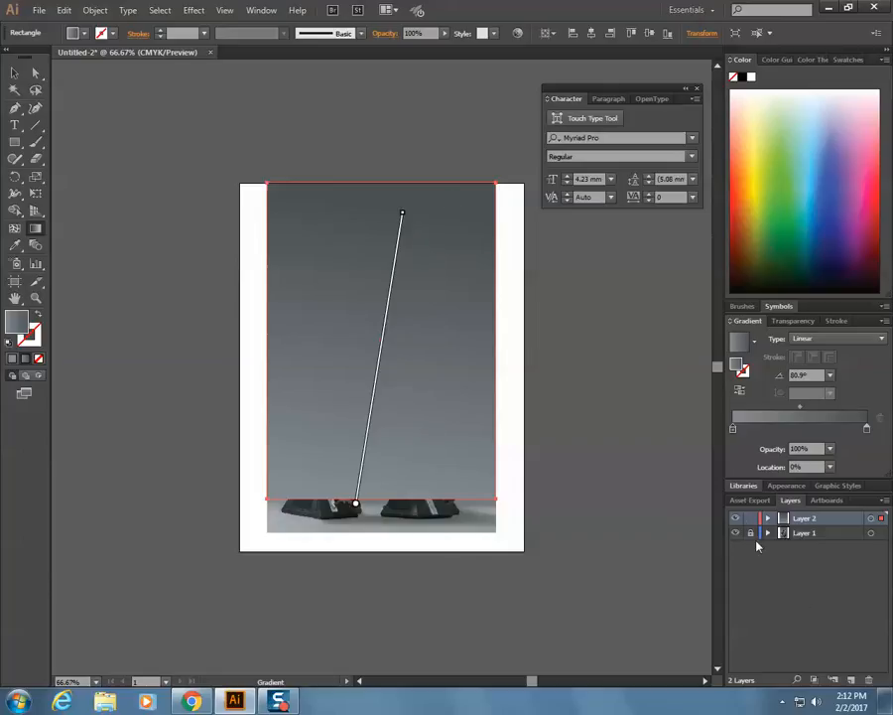
left_click(736, 518)
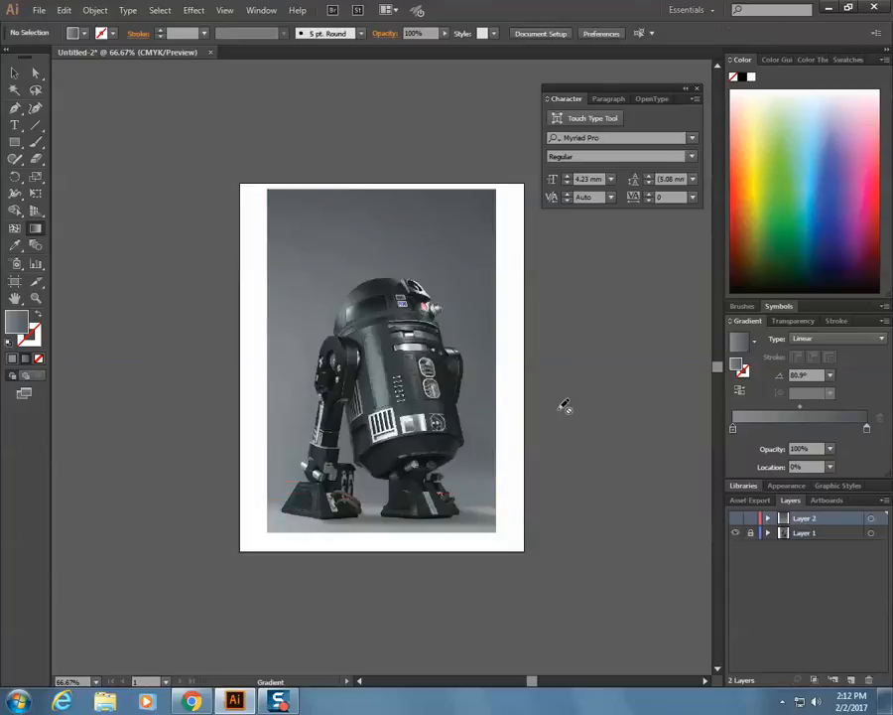
left_click(737, 518)
left_click(441, 231)
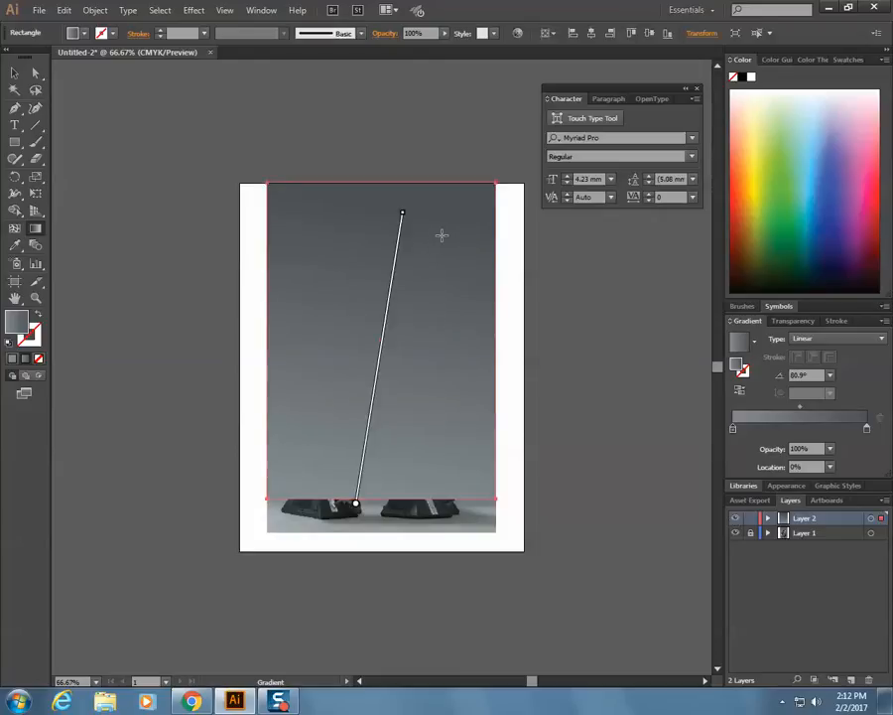
mouse_move(439, 246)
left_mouse_down()
mouse_move(334, 480)
mouse_move(319, 481)
mouse_move(427, 282)
mouse_move(432, 248)
left_mouse_up()
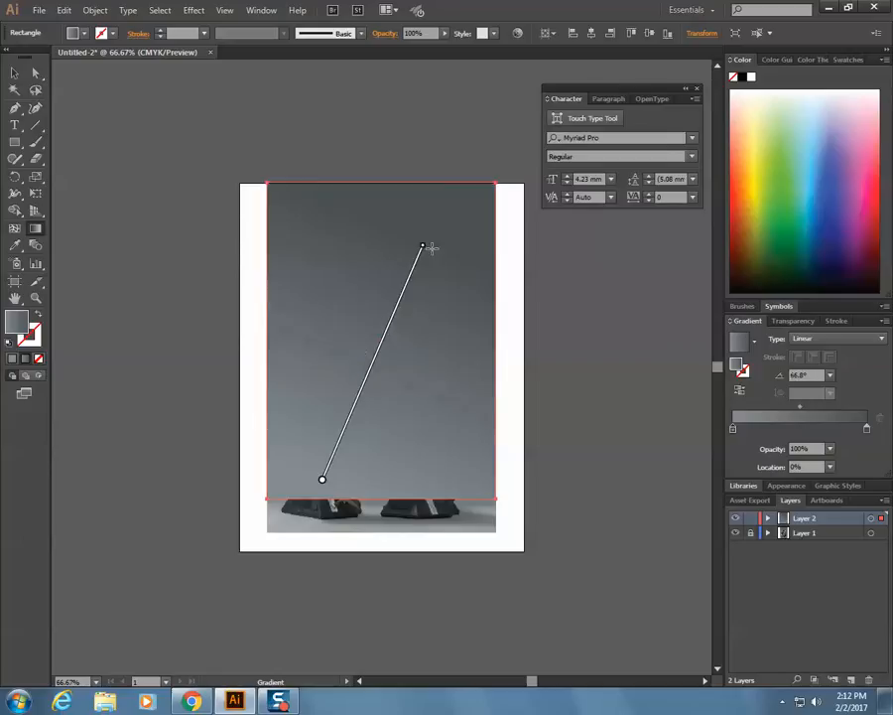
Compare the diagonal gradient with the photo's background by repeatedly hiding and reshowing Layer 2.
left_click(735, 518)
left_click(735, 518)
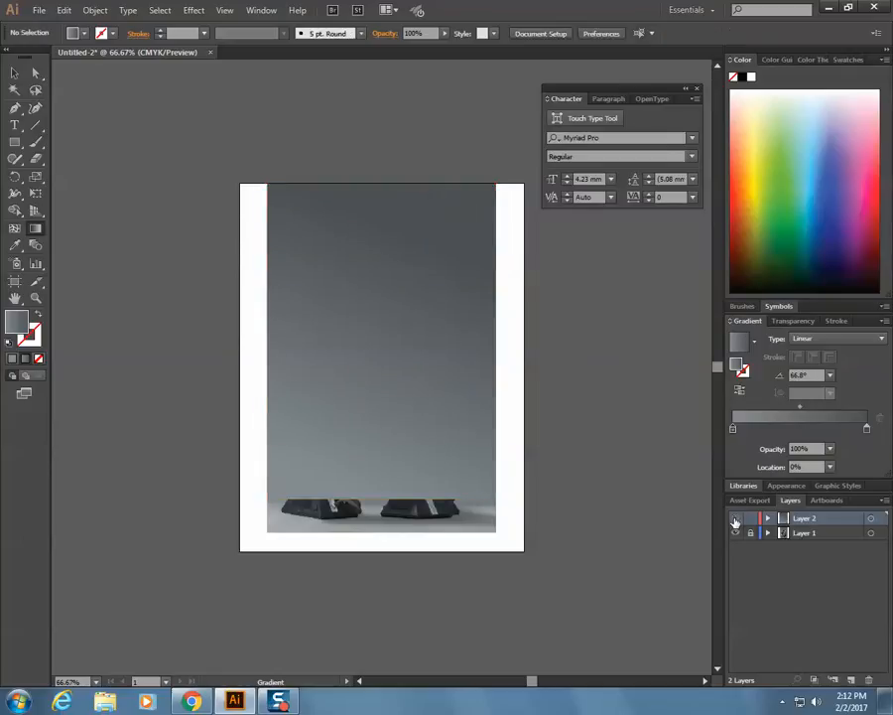
left_click(736, 518)
left_click(735, 518)
left_click(735, 518)
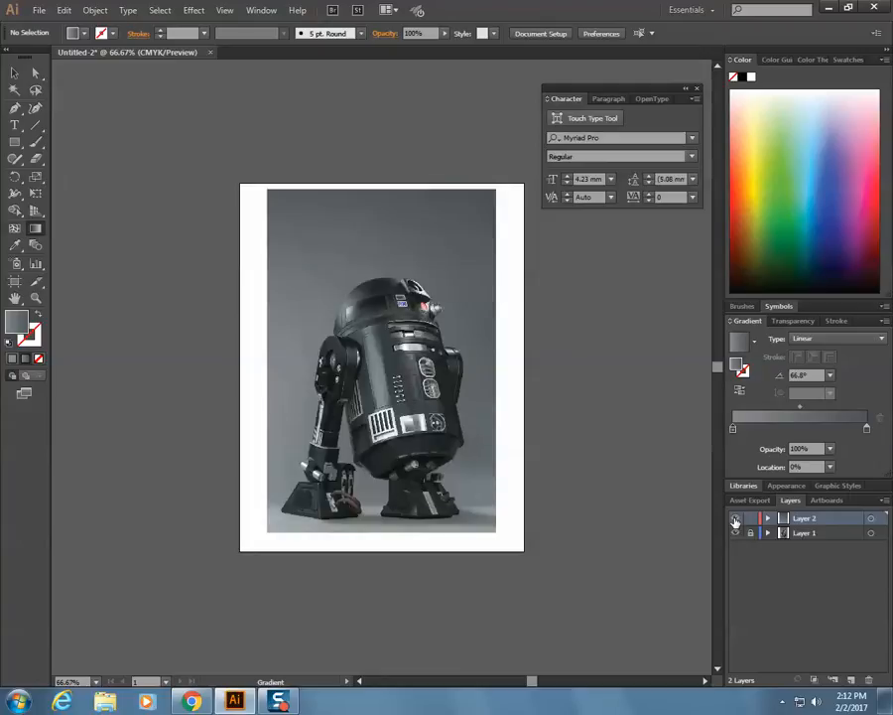
left_click(736, 518)
left_click(735, 518)
left_click(736, 518)
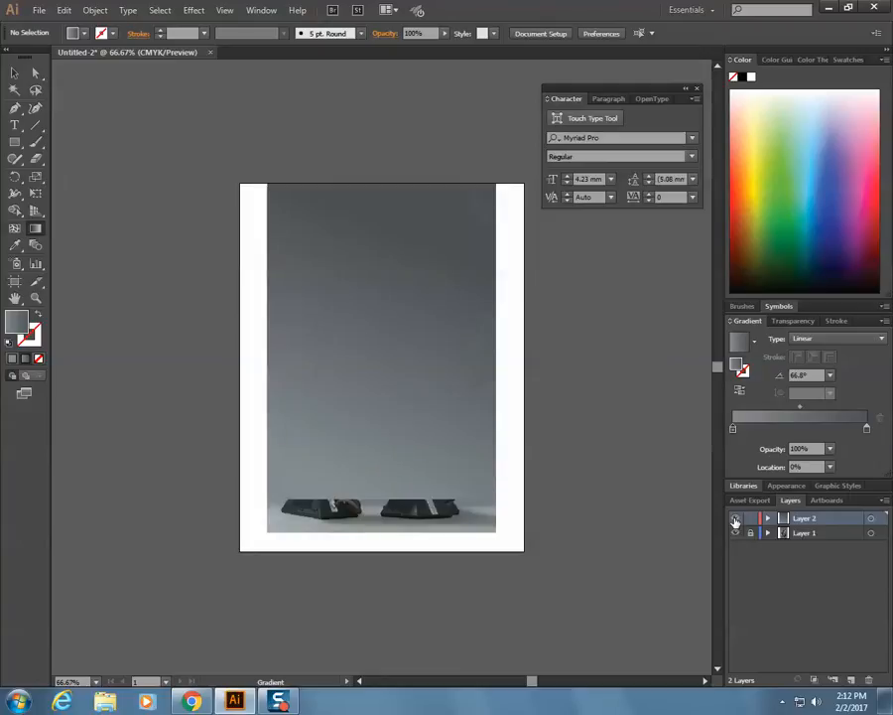
left_click(735, 518)
left_click(736, 518)
Hide Layer 2, add a new layer and draw a thin full-width rectangle over the floor strip along the photo's lower edge.
left_click(736, 518)
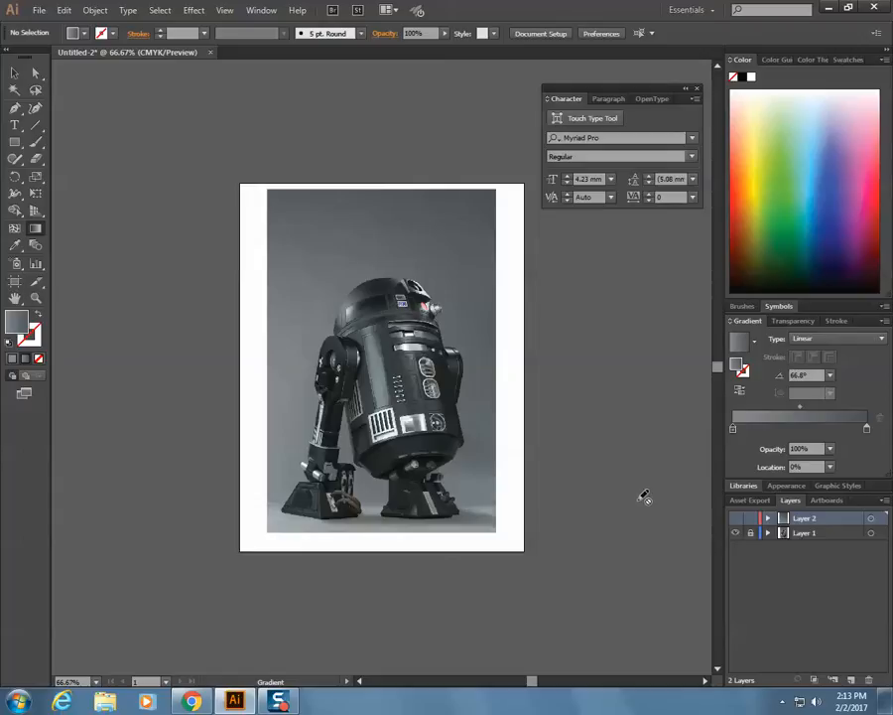
left_click(850, 680)
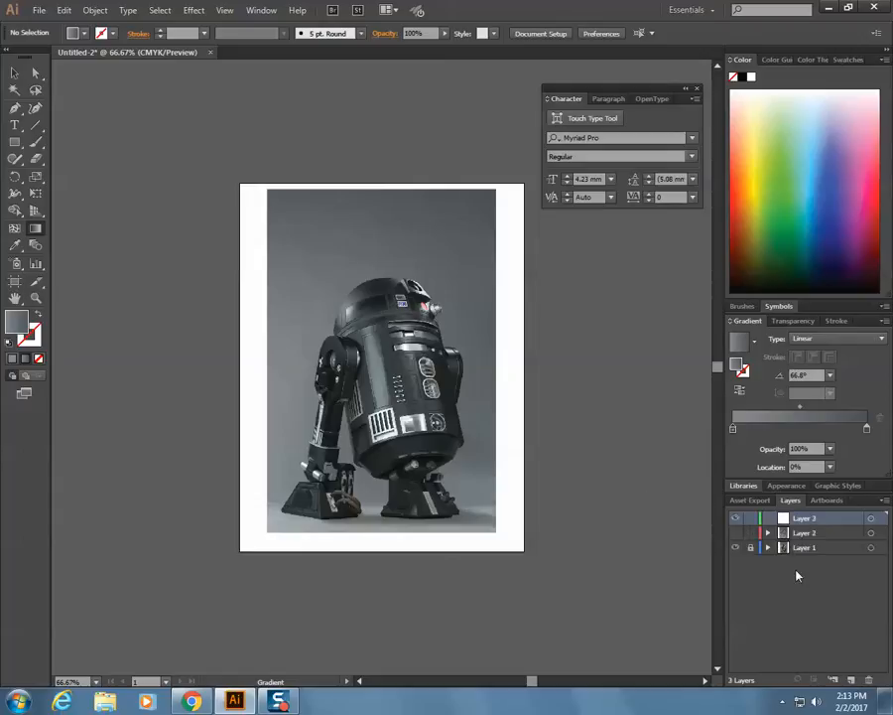
left_click(15, 142)
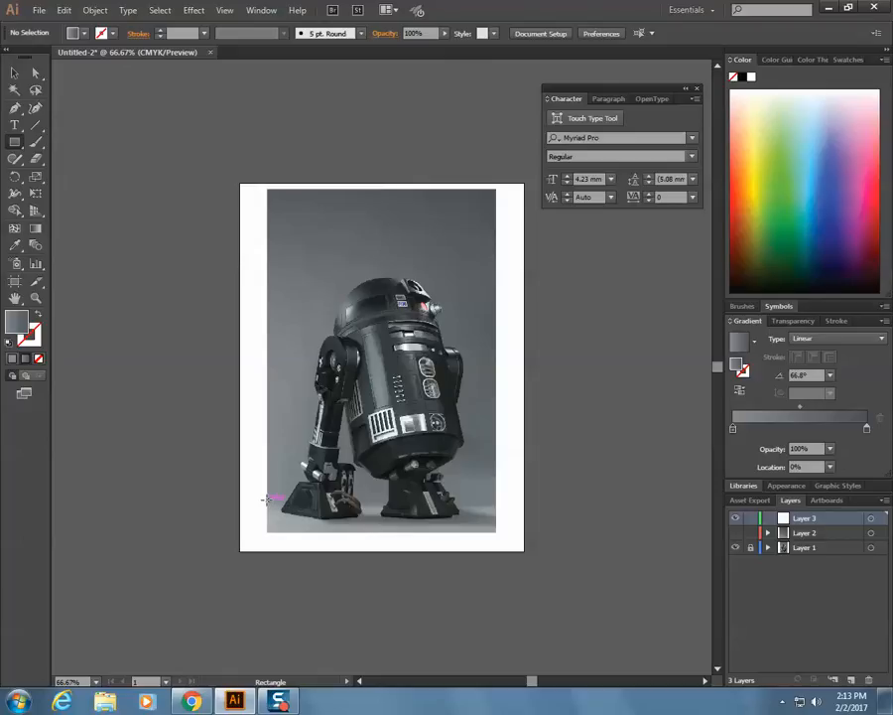
mouse_move(266, 498)
left_mouse_down()
mouse_move(313, 510)
mouse_move(506, 518)
mouse_move(496, 530)
left_mouse_up()
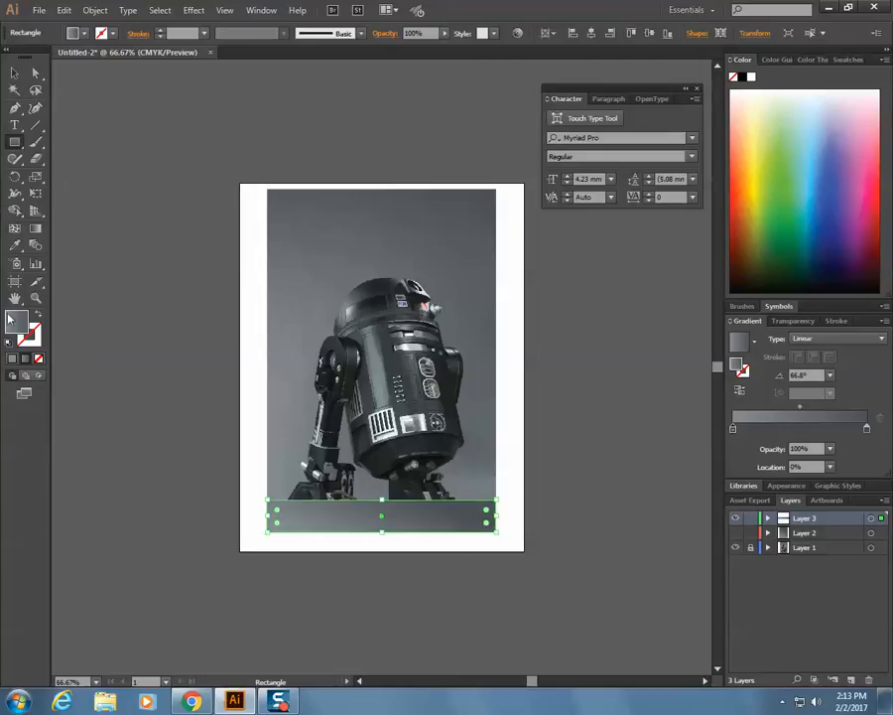
Fill the floor strip with the light grey sampled from the photo's floor beside the left foot, moving it aside and back.
left_click(15, 72)
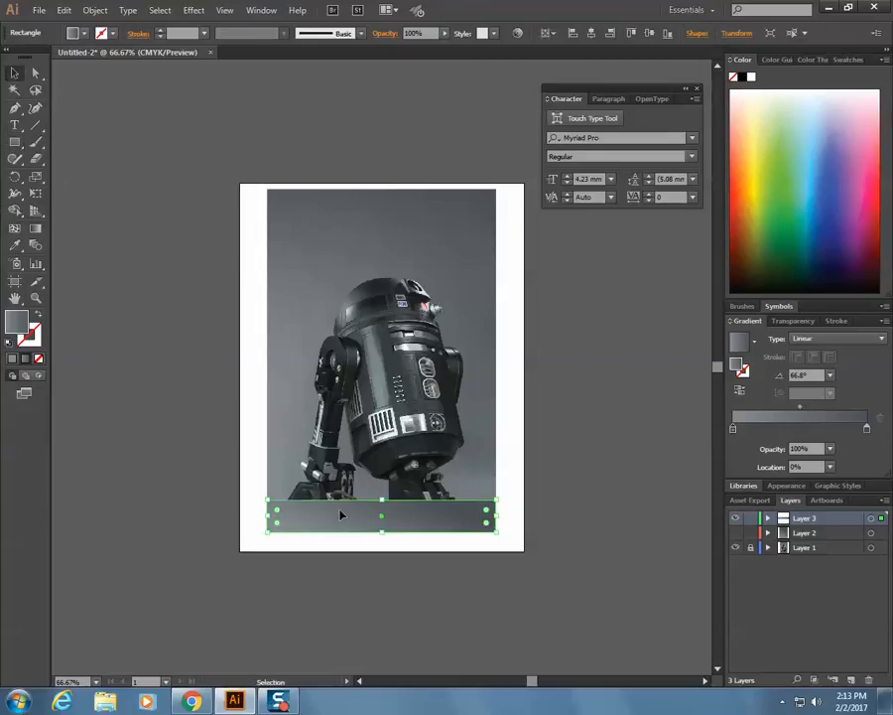
left_click_drag(340, 514, 418, 529)
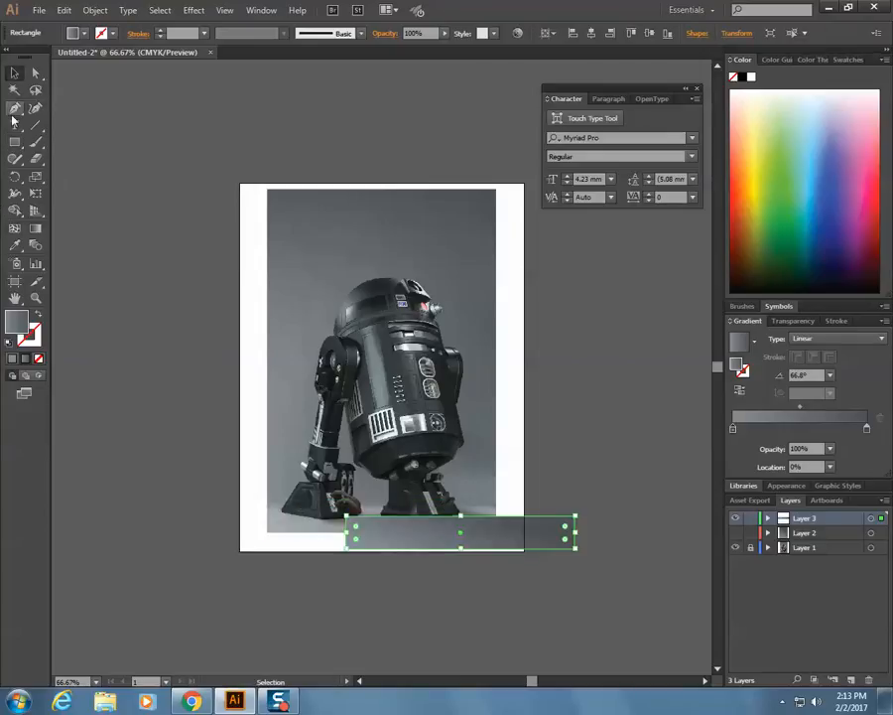
left_click(15, 244)
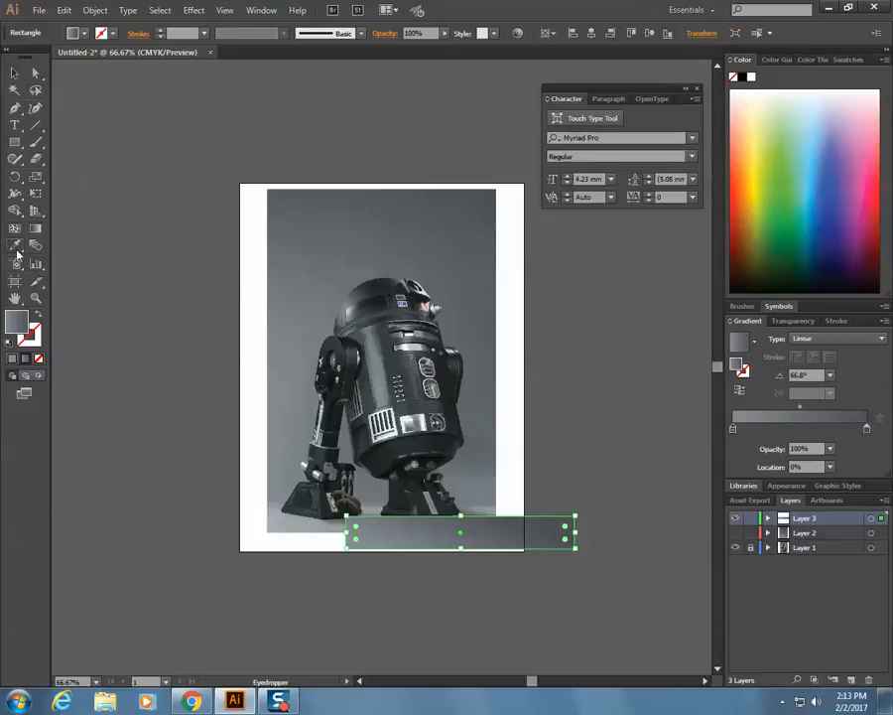
left_click(283, 514)
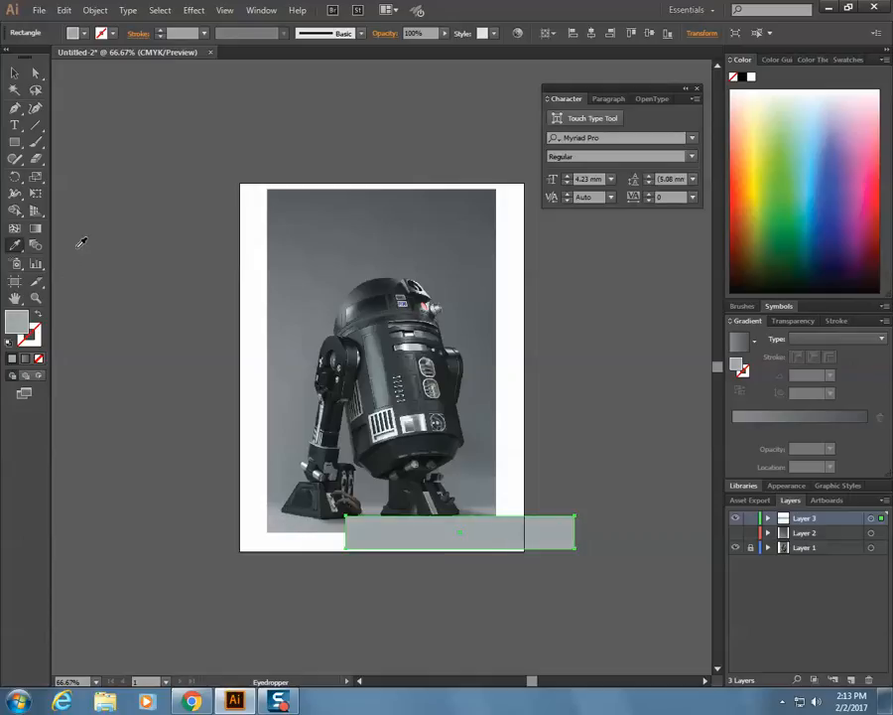
left_click(14, 71)
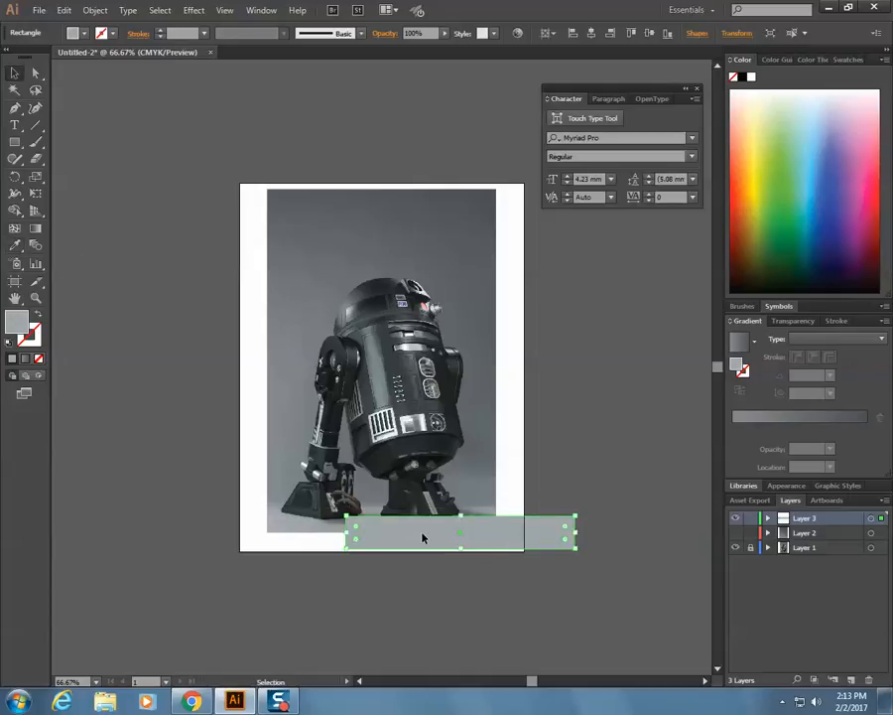
left_click_drag(422, 537, 346, 520)
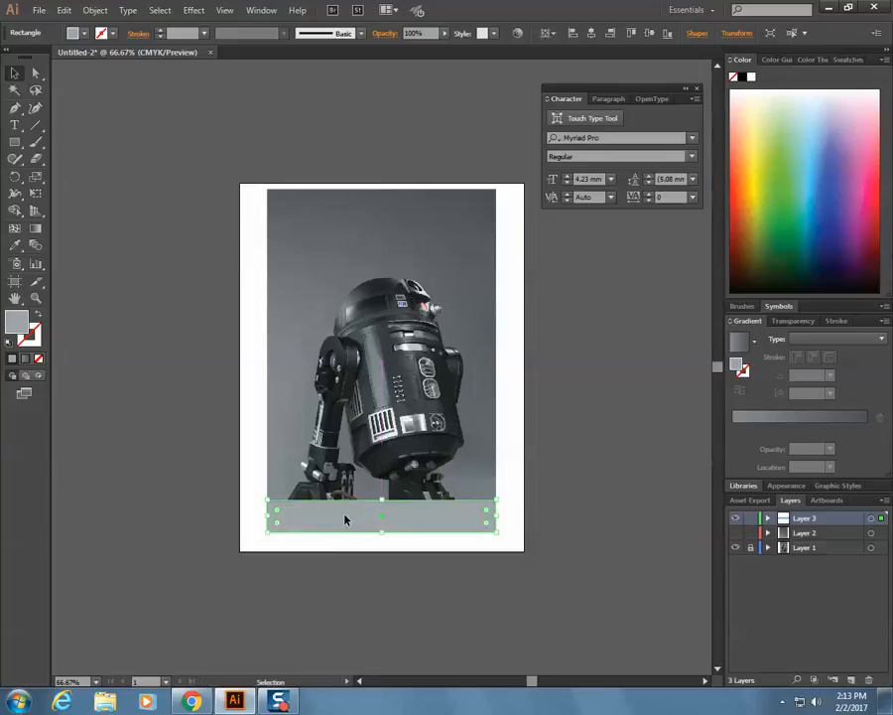
Show Layer 2 and stretch the floor strip's upper edge to close the gap below the gradient rectangle.
left_click(735, 533)
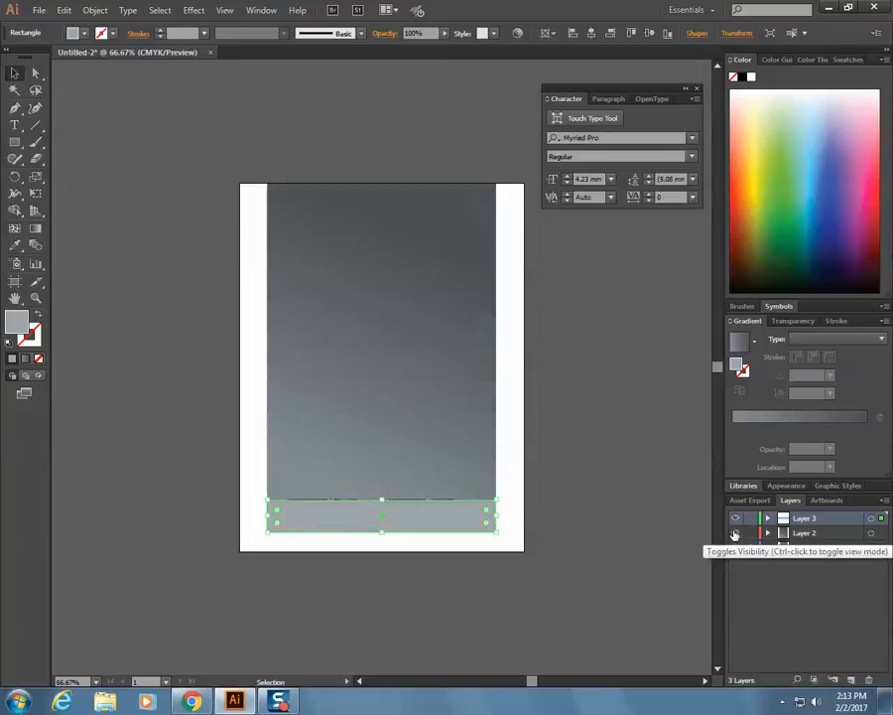
left_click(97, 142)
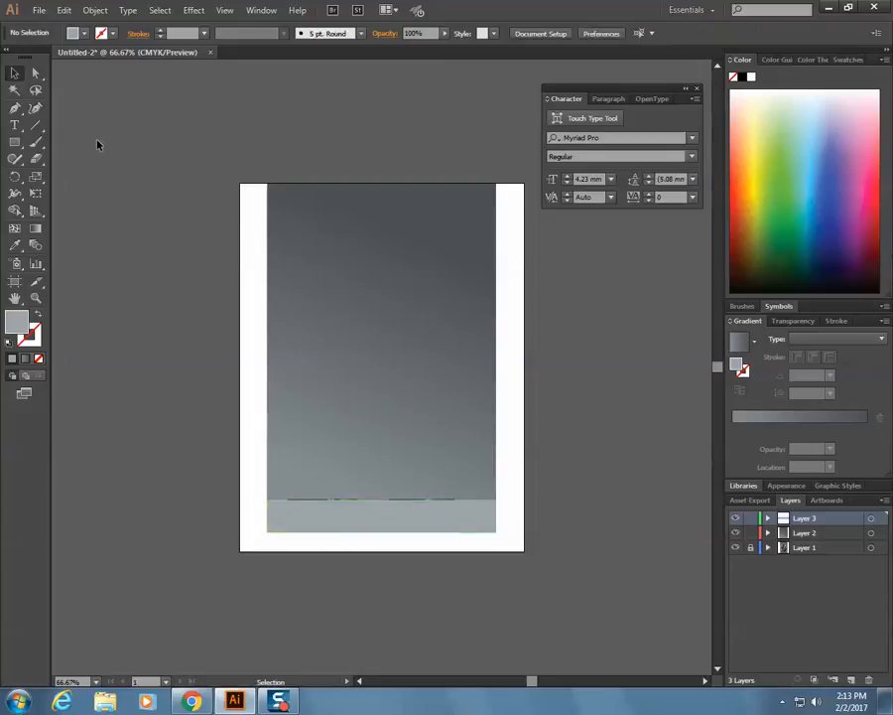
left_click(416, 526)
left_click_drag(384, 500, 381, 499)
left_click(594, 548)
Lock and hide Layers 2 and 3, and add a new layer above them.
left_click(749, 533)
left_click_drag(735, 533, 736, 517)
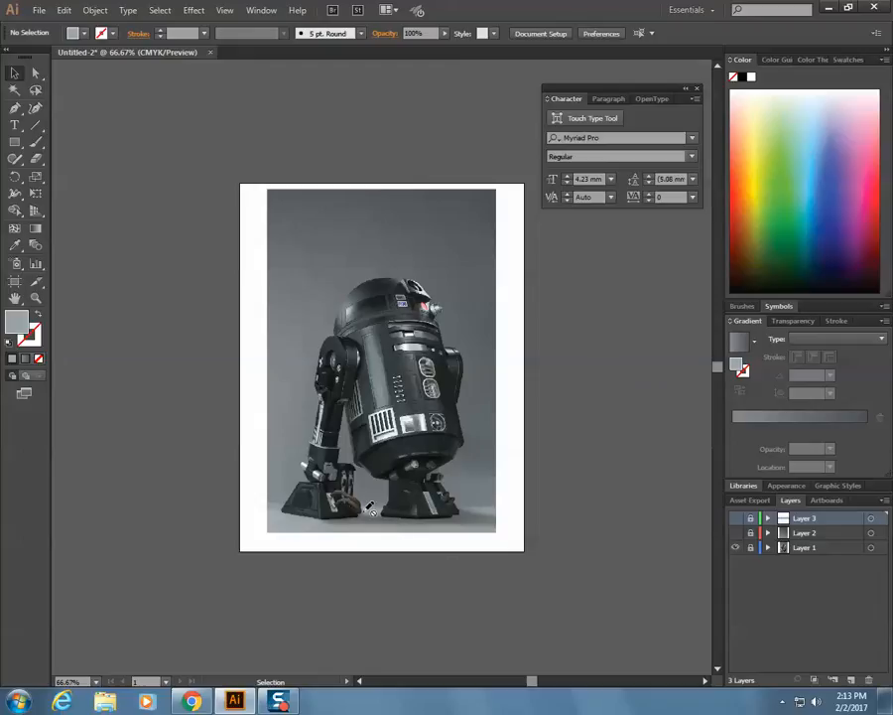
left_click(849, 681)
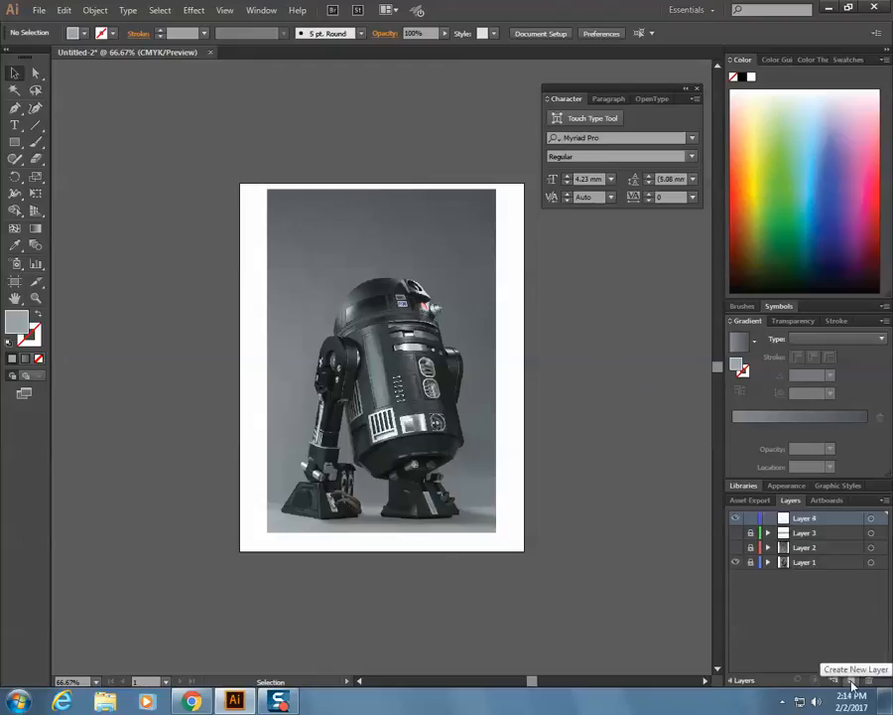
Start a Pen path along the front lower edge of the droid's left foot and set its fill to none.
scroll(400, 369, "up", 3)
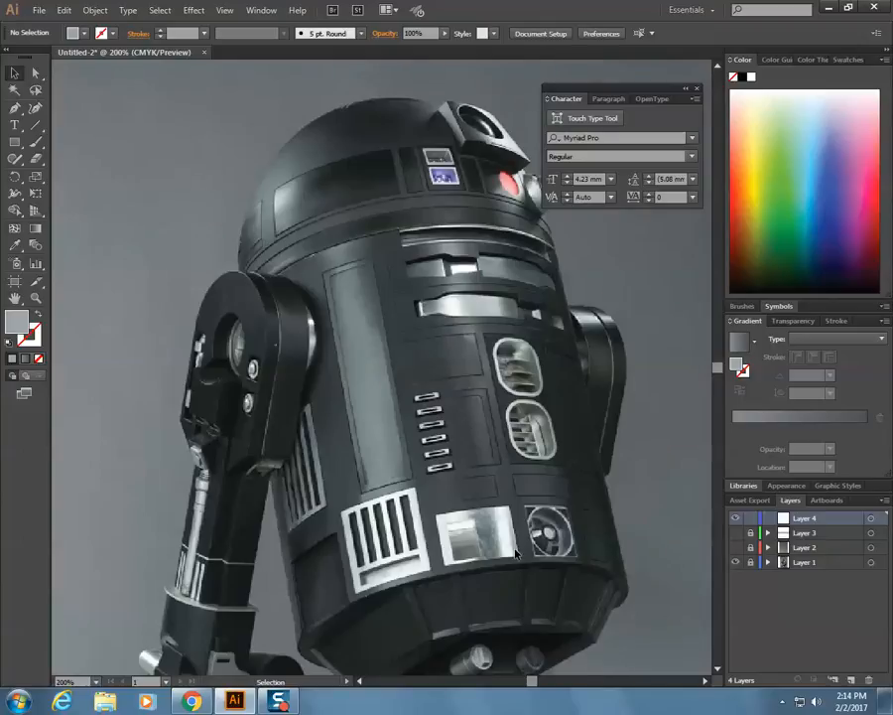
scroll(516, 544, "down", 5)
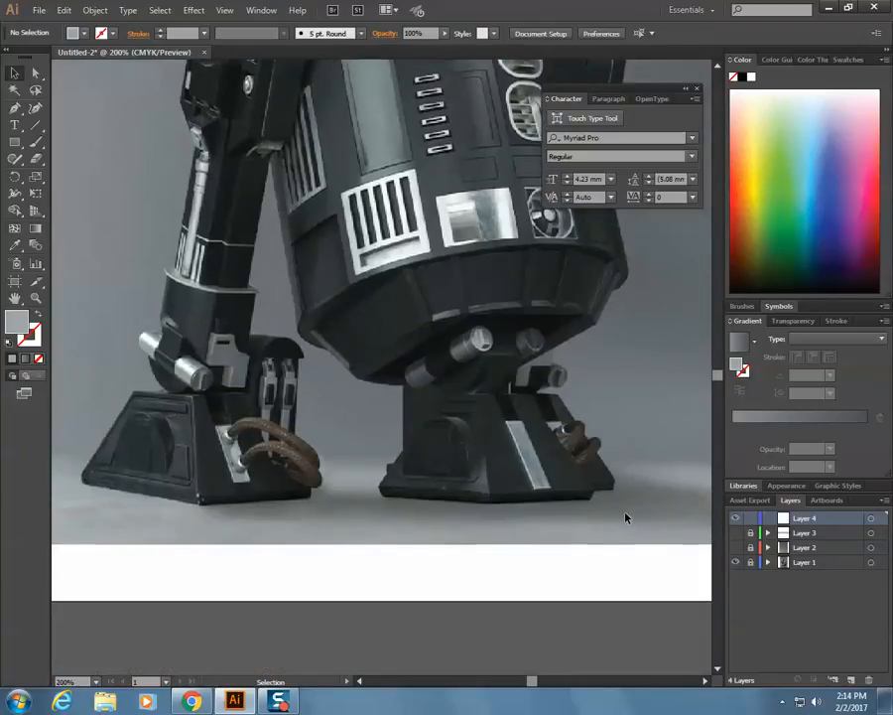
left_click(15, 107)
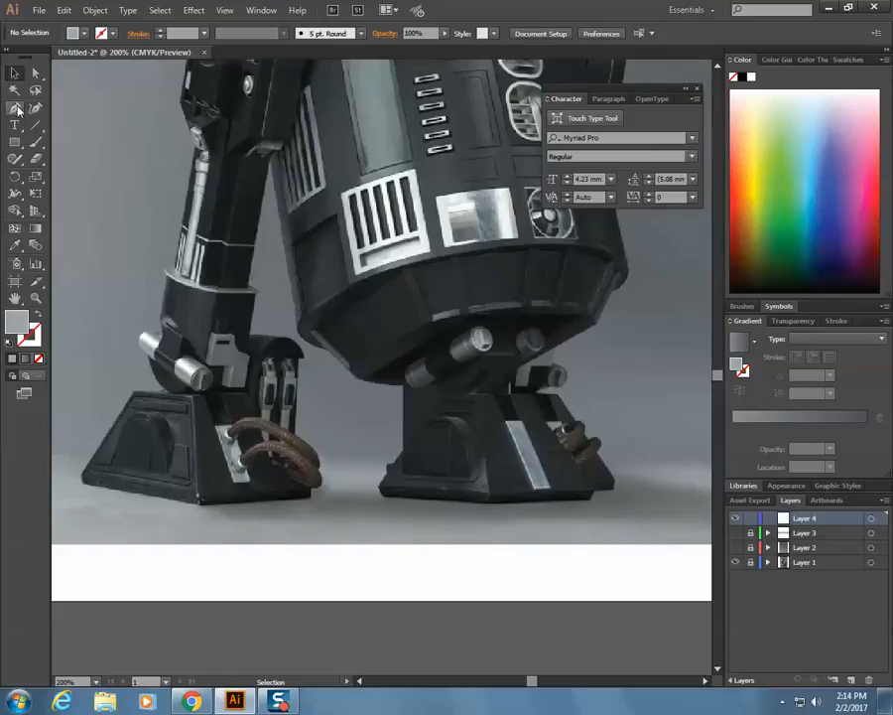
left_click(209, 504)
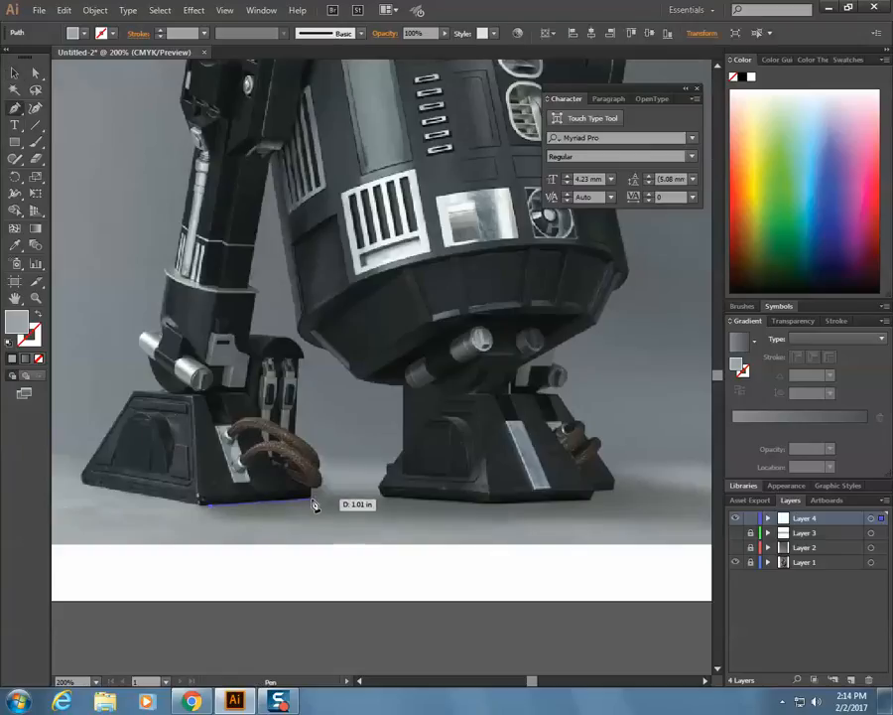
left_click(312, 499)
left_click(313, 488)
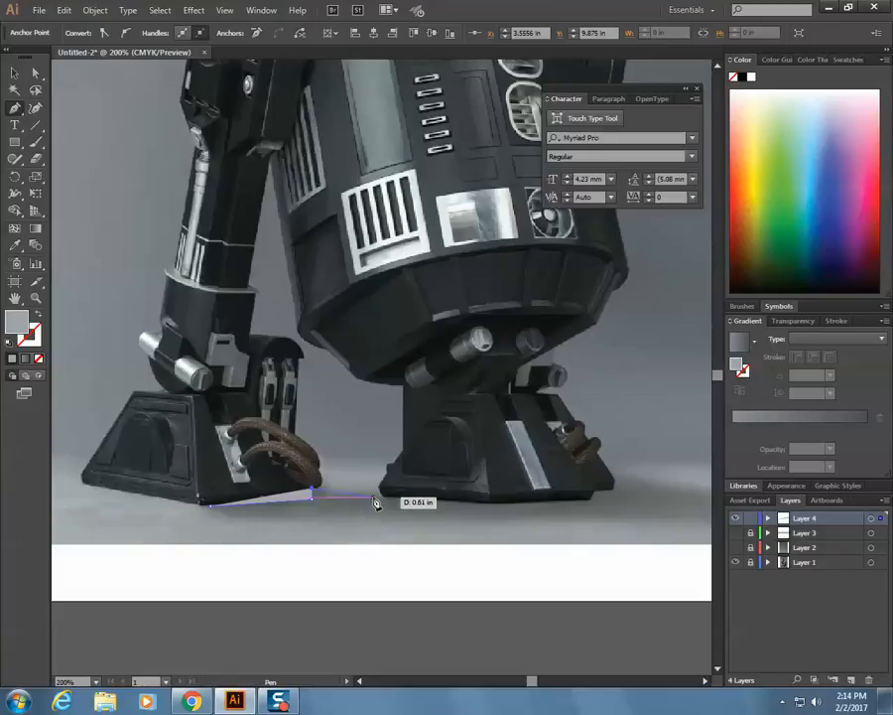
left_click(39, 359)
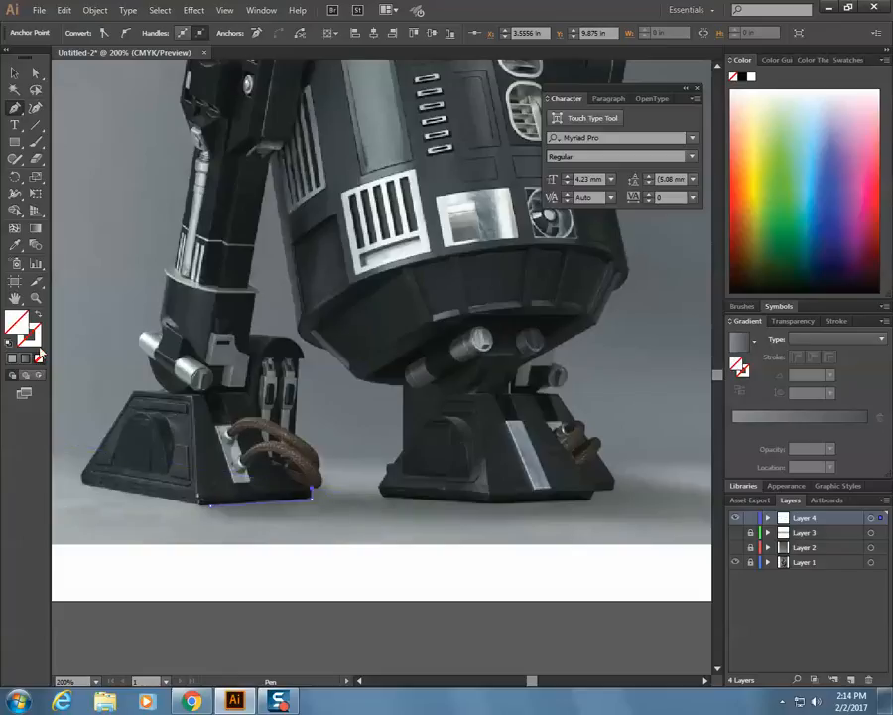
Continue the Pen path across the gap to the droid's right foot and along that foot's lower edge to its outer corner.
left_click(381, 492)
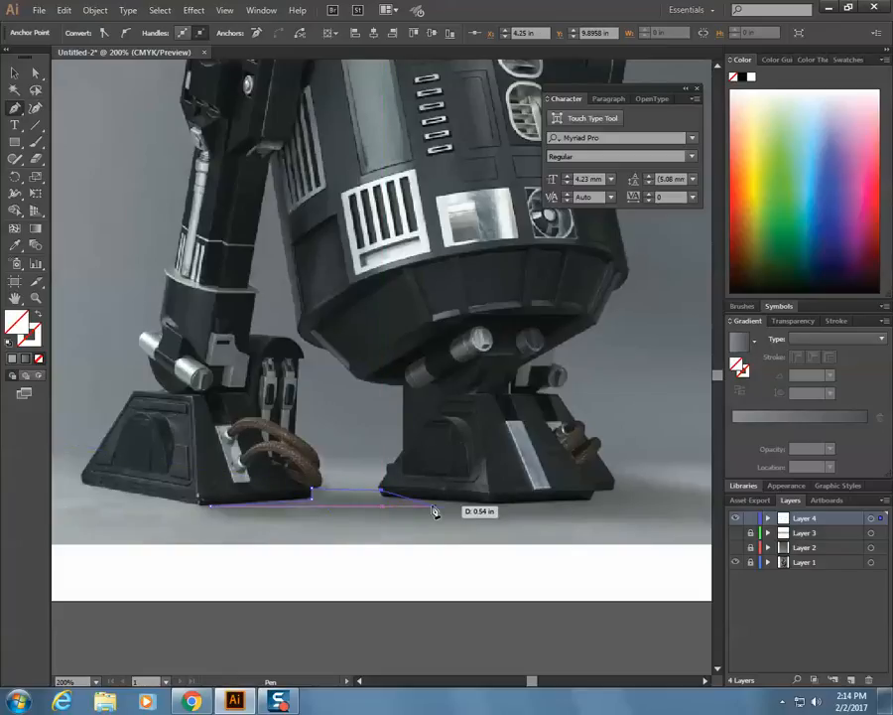
left_click(388, 496)
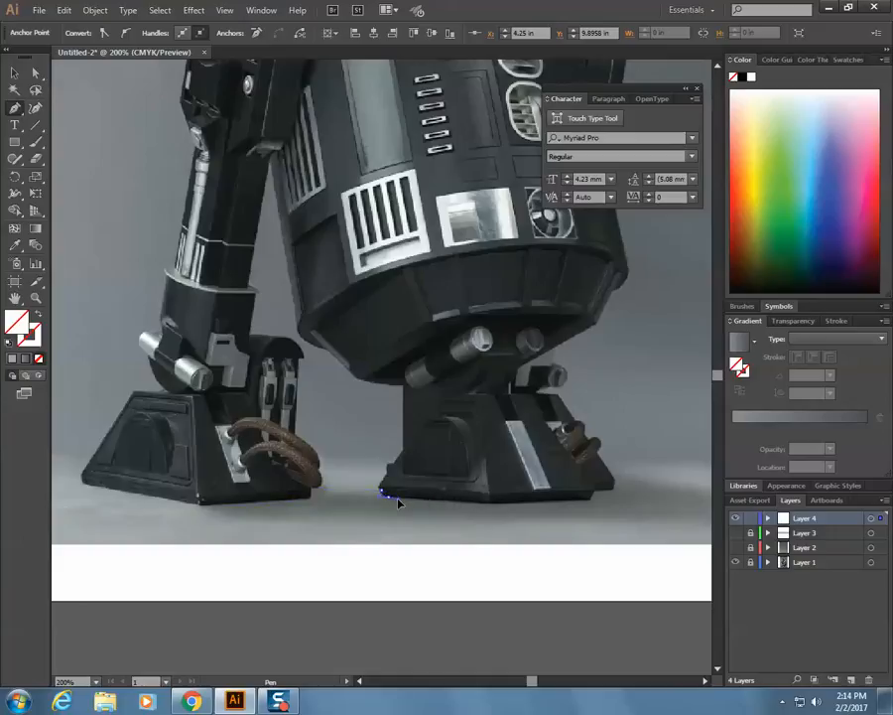
left_click_drag(398, 504, 613, 481)
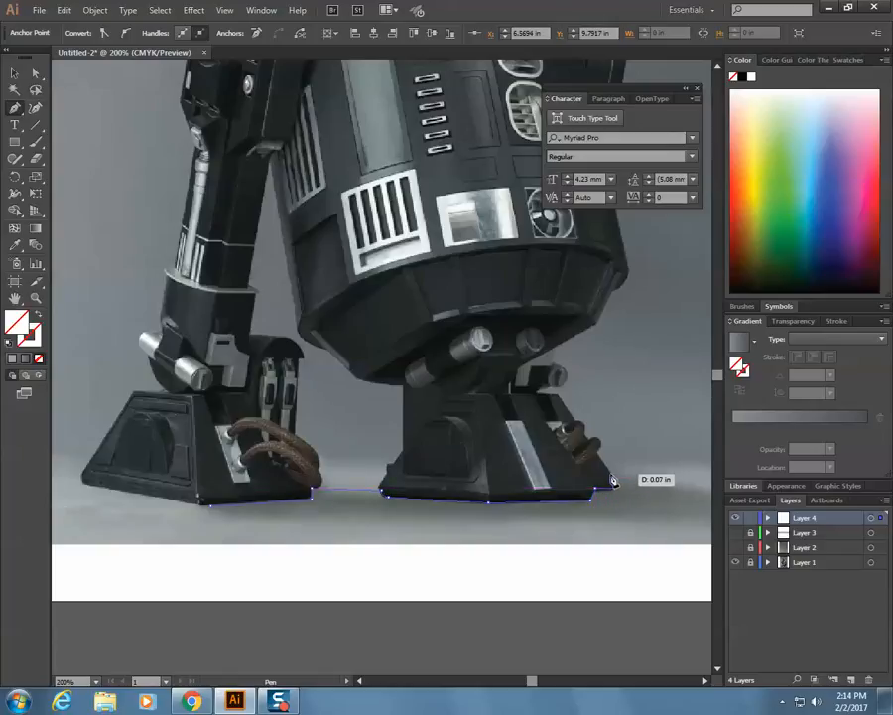
left_click(611, 476)
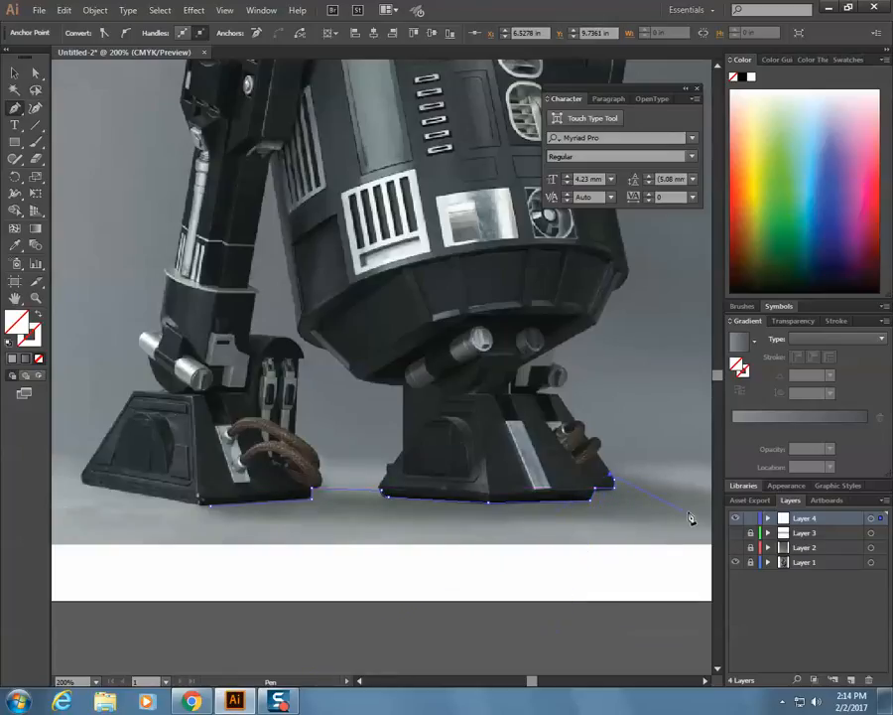
Extend the path to the photo's right edge, bring it back across the floor below both feet, and close it at the left foot.
mouse_move(532, 681)
left_mouse_down()
mouse_move(542, 685)
mouse_move(534, 681)
left_mouse_up()
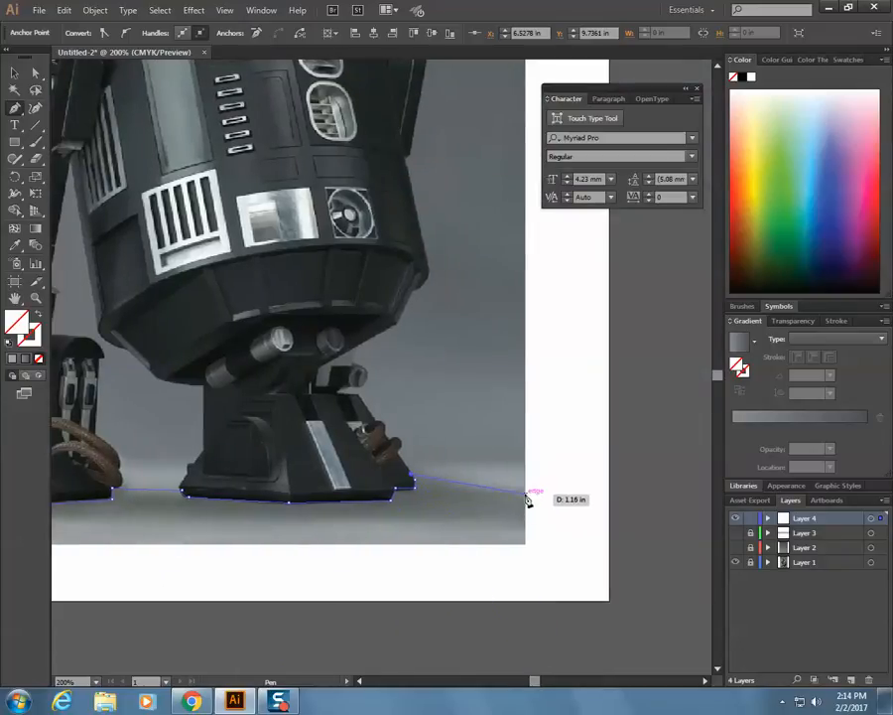
left_click(526, 493)
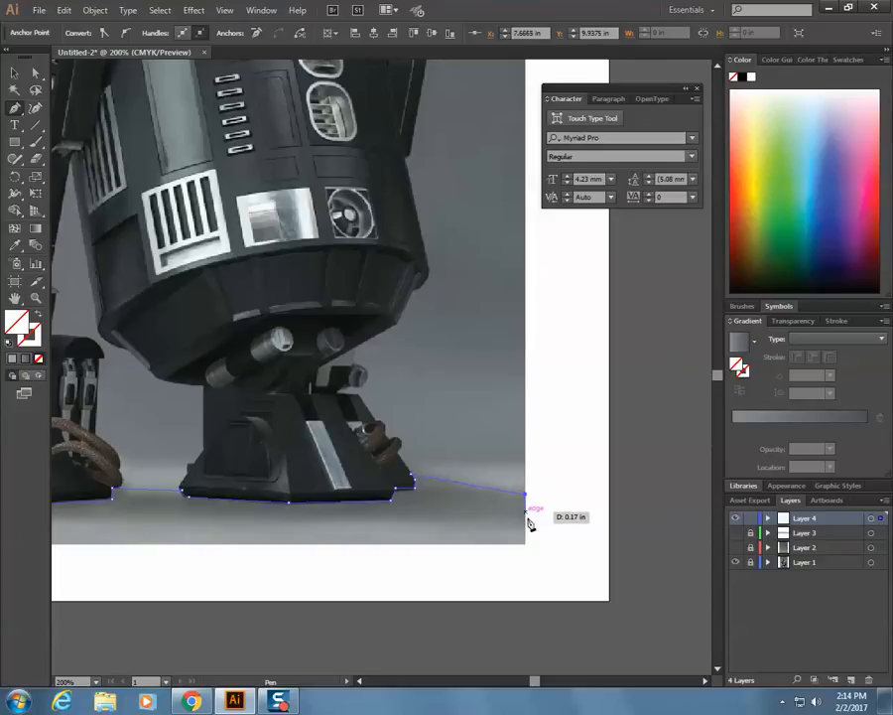
left_click(526, 530)
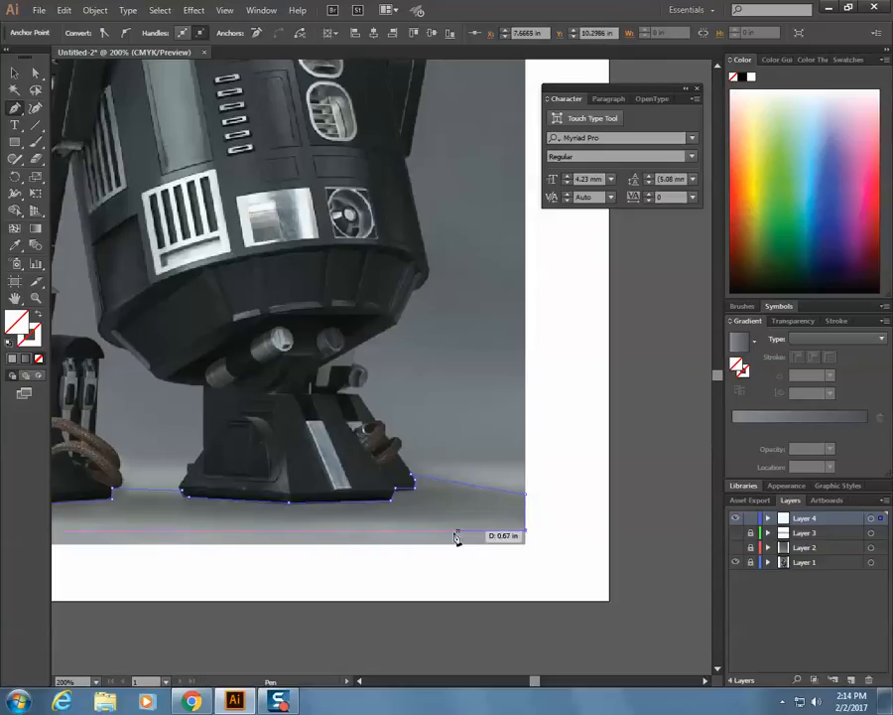
left_click(406, 522)
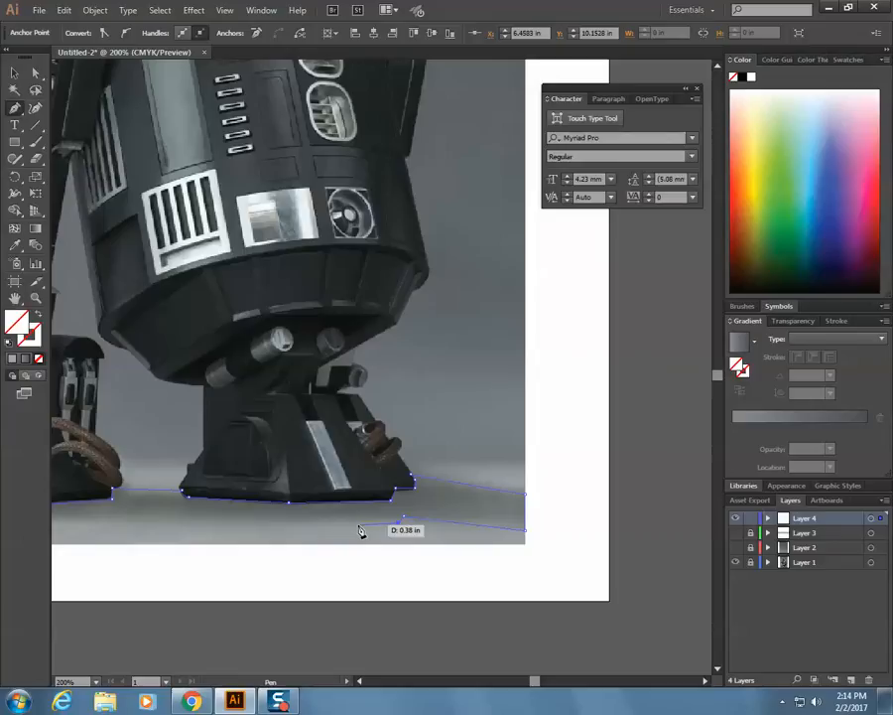
left_click(192, 523)
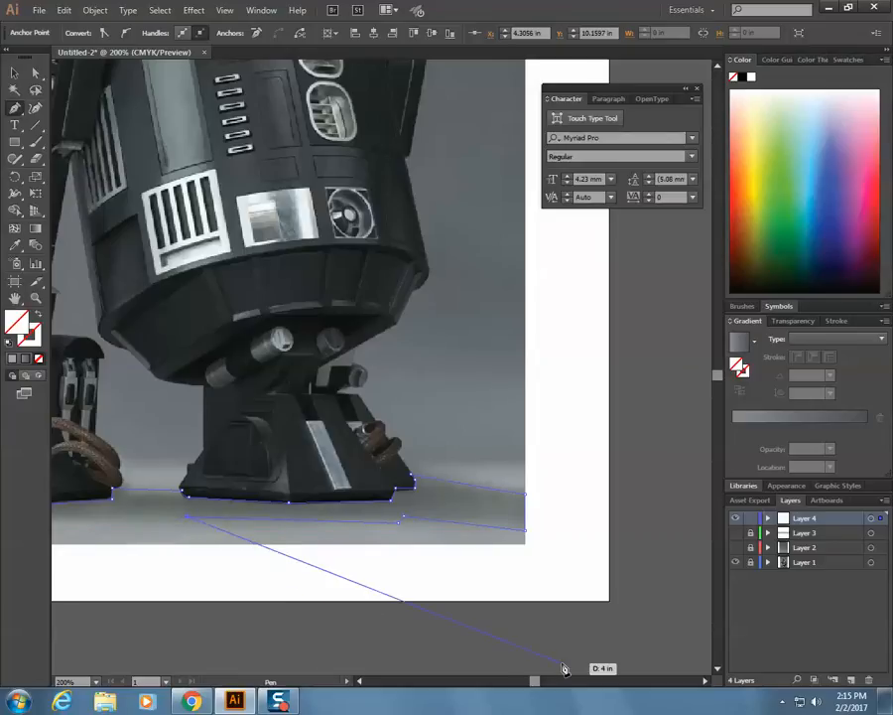
left_click_drag(533, 681, 529, 683)
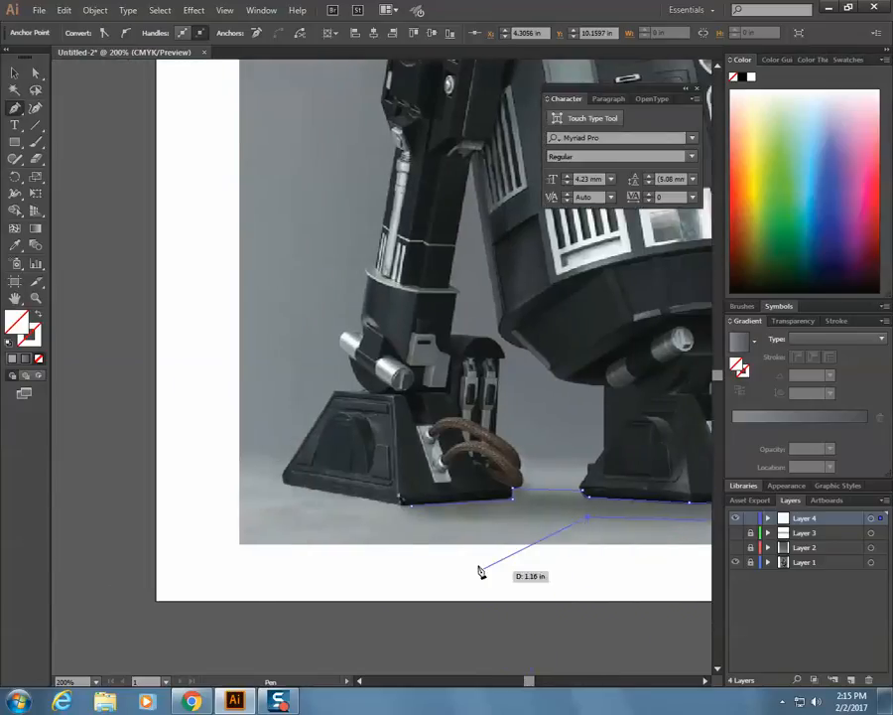
left_click(412, 509)
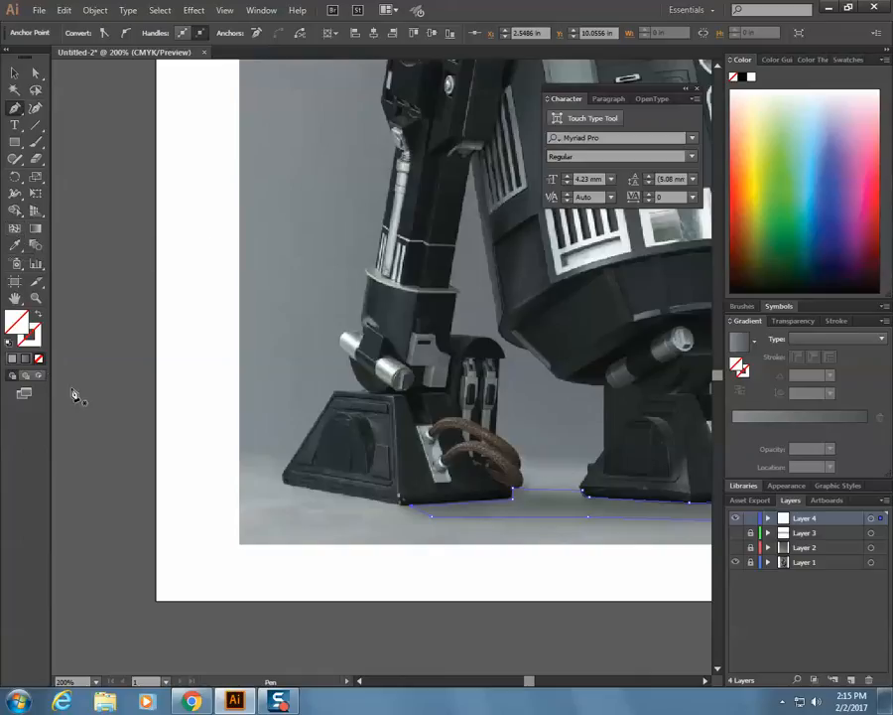
Give the closed shadow shape a linear gradient fill and move it aside to uncover the photo's floor shadow.
left_click(26, 359)
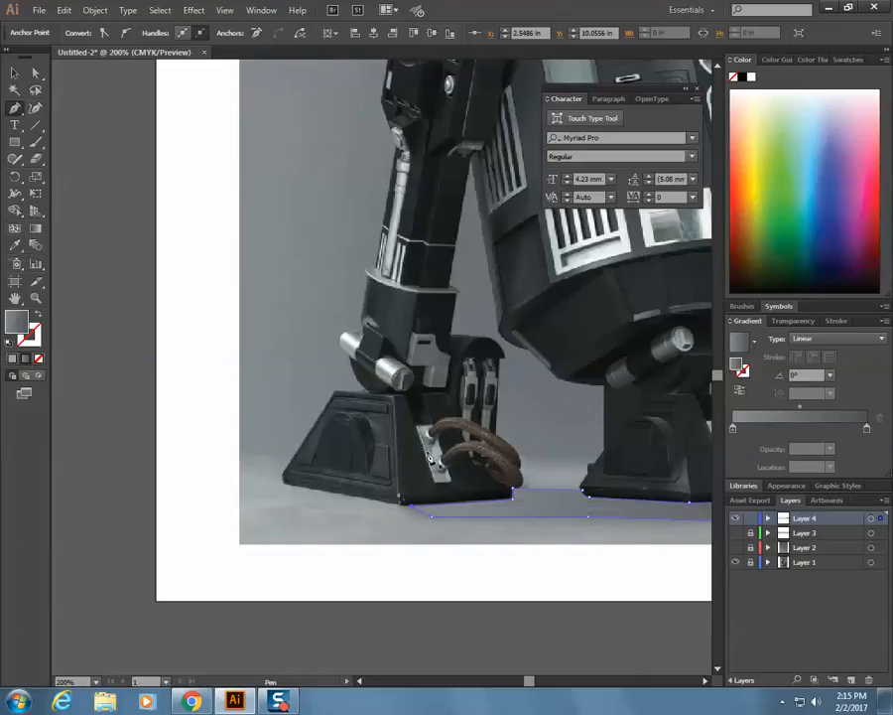
key("v")
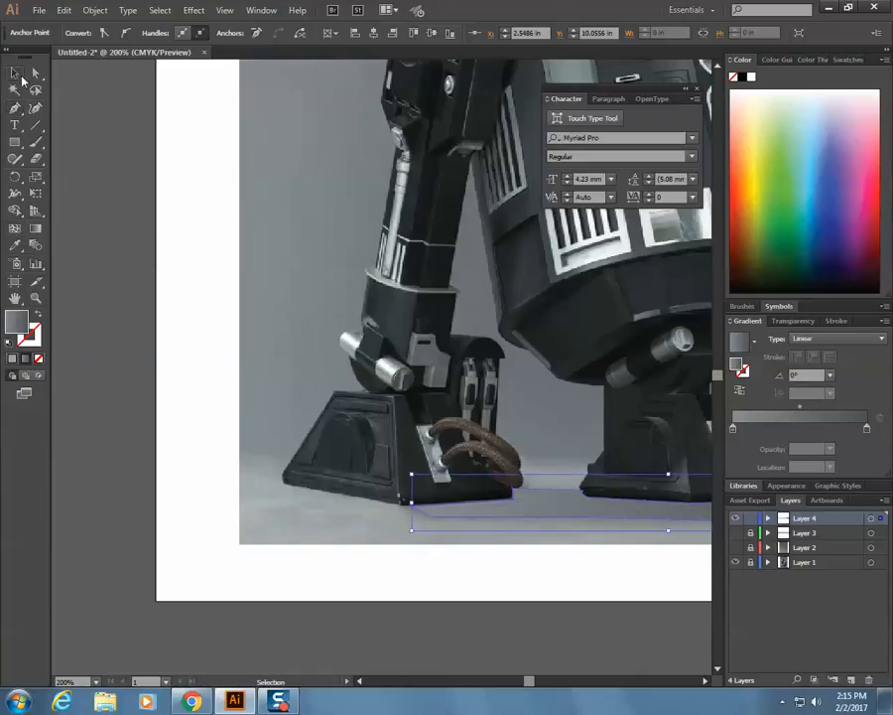
left_click_drag(529, 509, 594, 526)
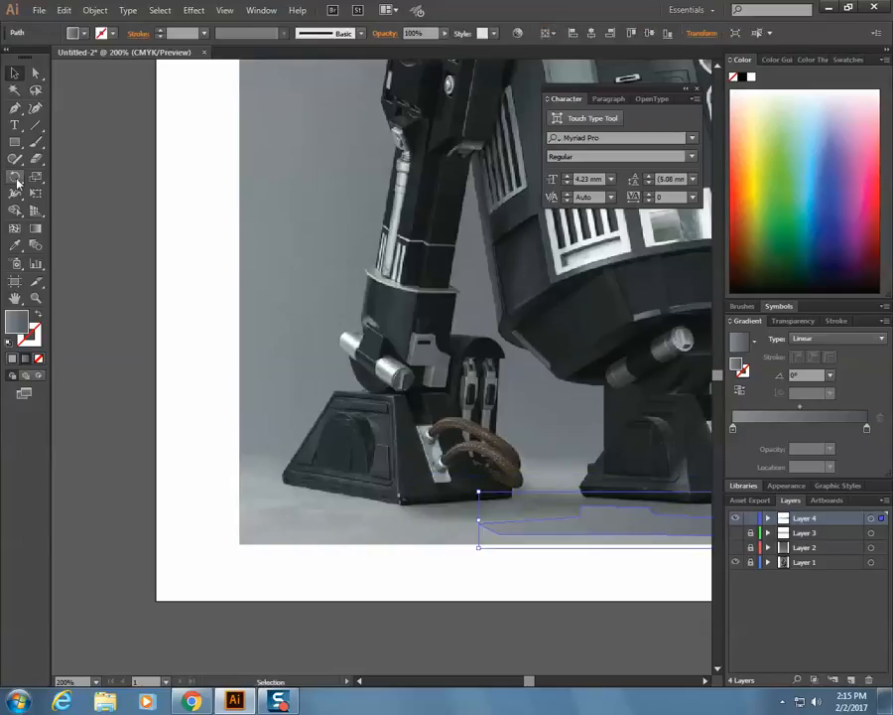
Recolour the shadow's gradient with greys sampled from the photo's floor between the feet, and move the shape back under the droid.
key("i")
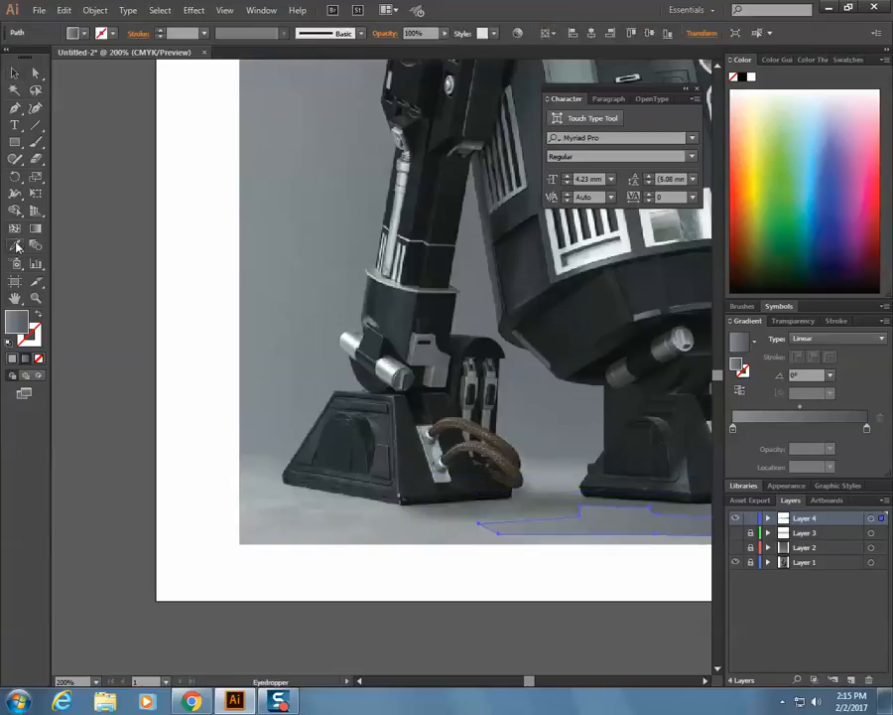
left_click(524, 508)
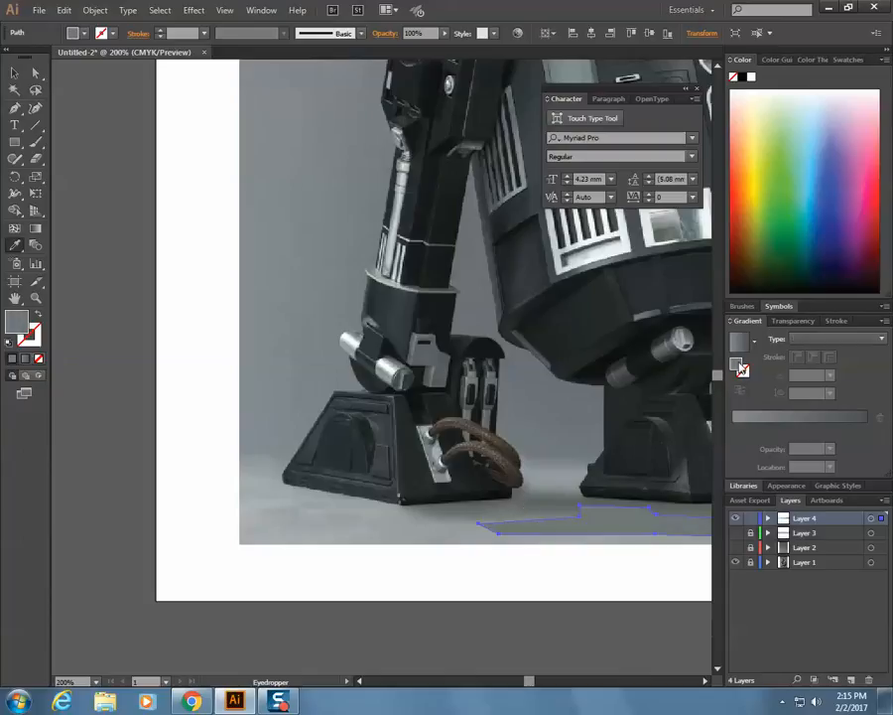
left_click(732, 427)
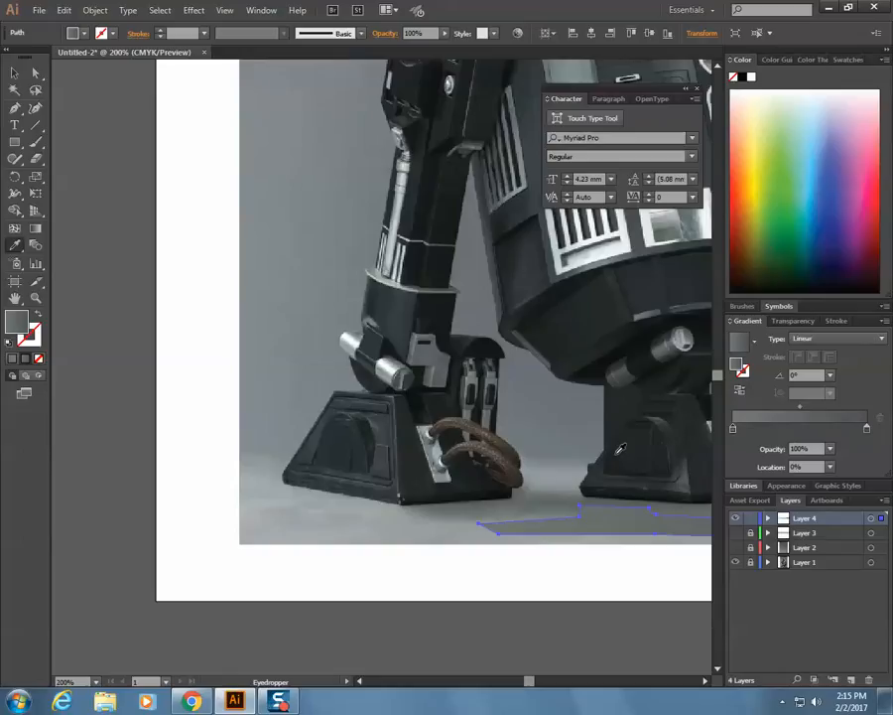
left_click(546, 493)
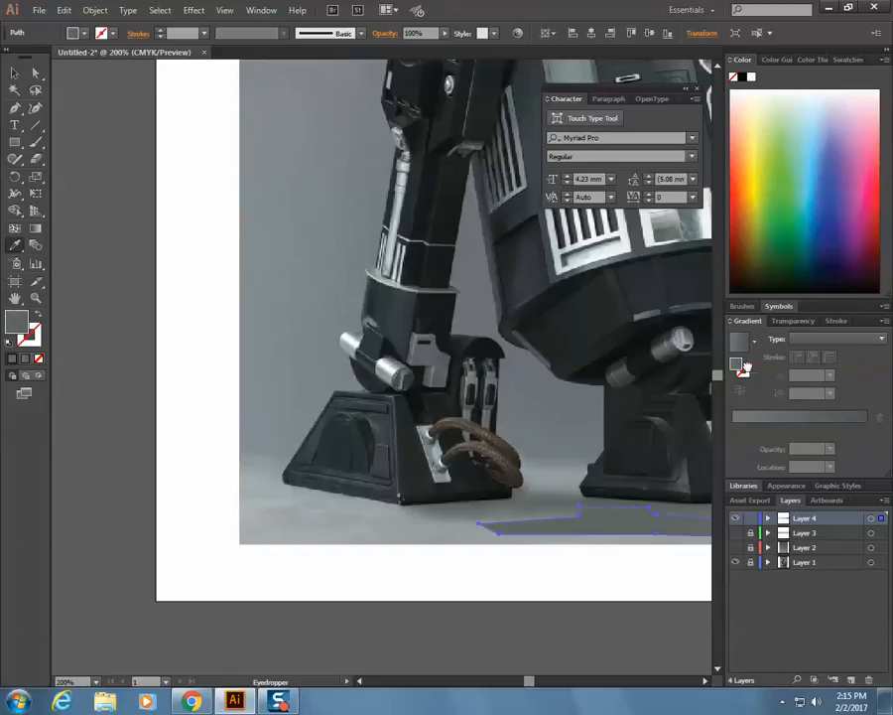
left_click(869, 425)
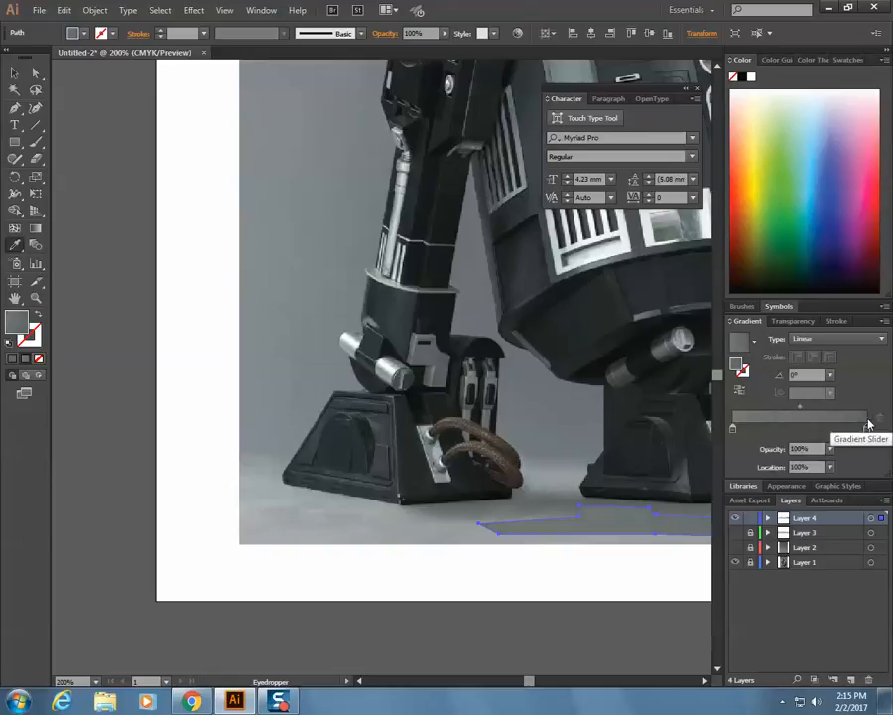
left_click(15, 72)
left_click_drag(603, 534, 529, 514)
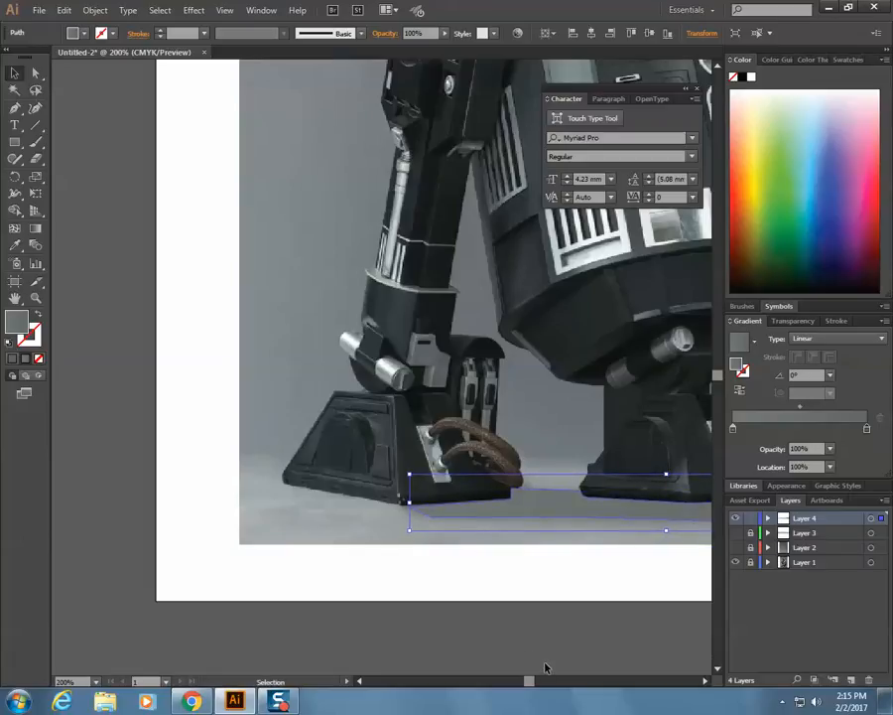
Redirect the shadow's gradient to run almost straight down across the shape, at an angle of -86.8°.
left_click_drag(527, 682, 532, 683)
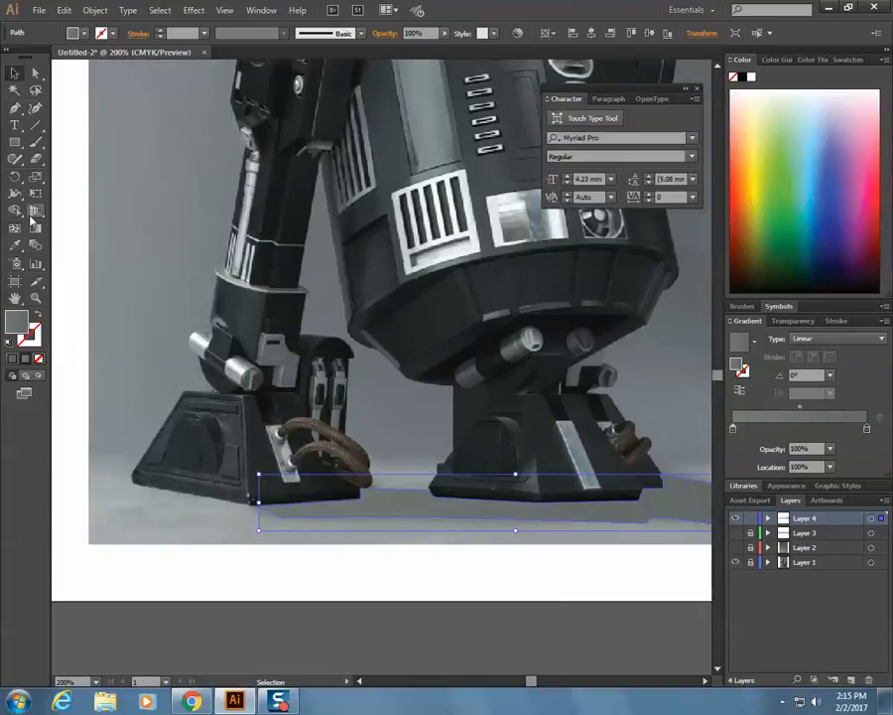
key("g")
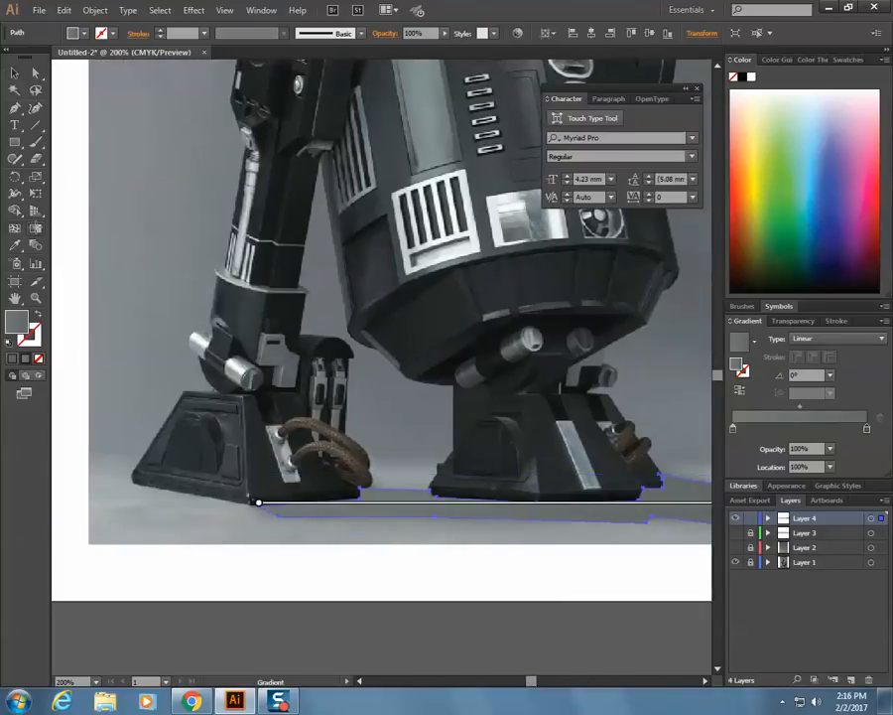
left_click_drag(515, 484, 517, 522)
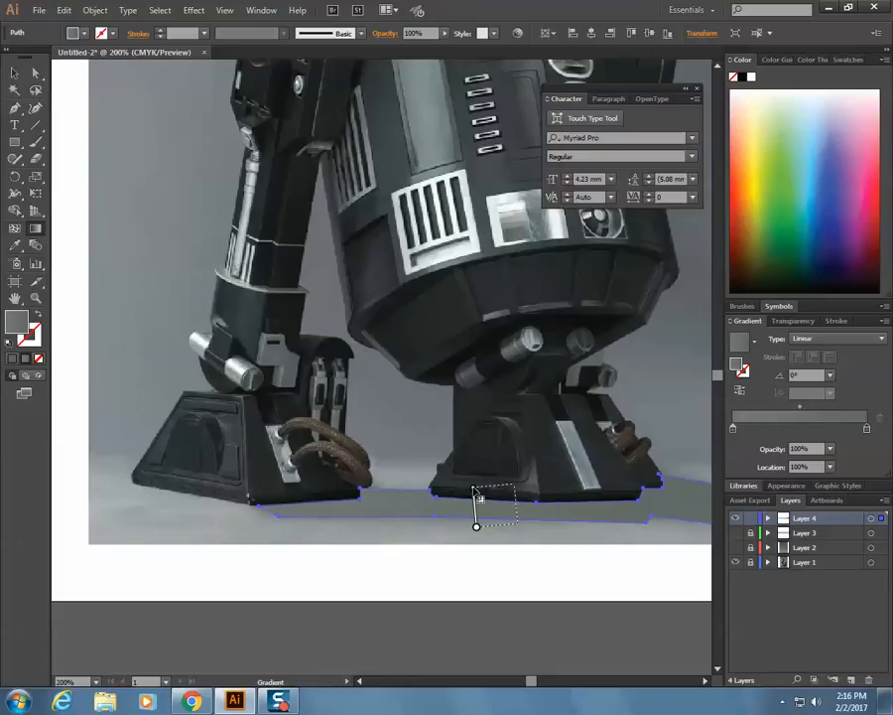
left_click_drag(420, 480, 417, 517)
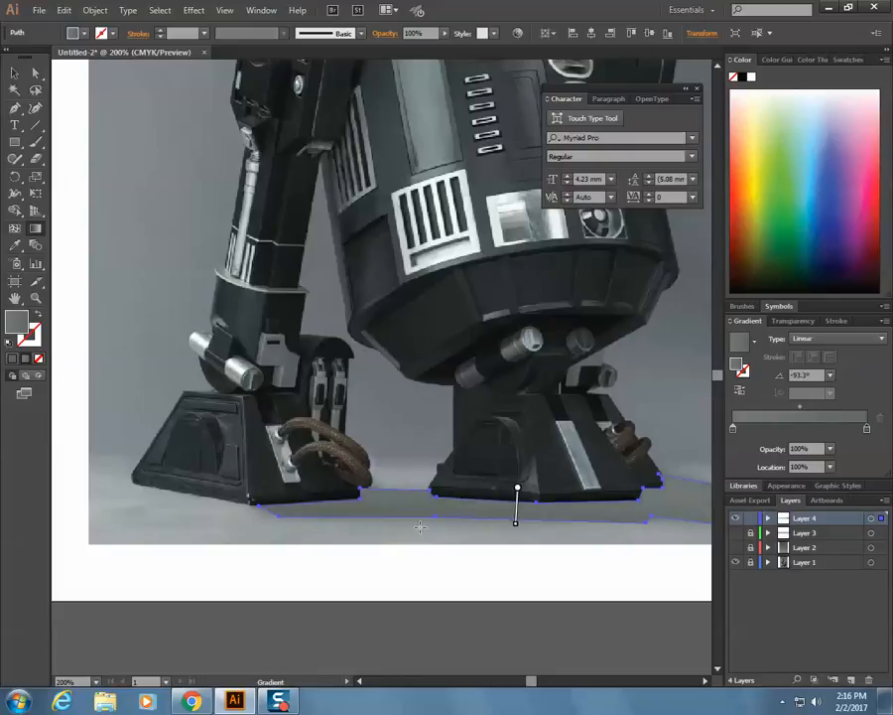
left_click_drag(417, 494, 417, 518)
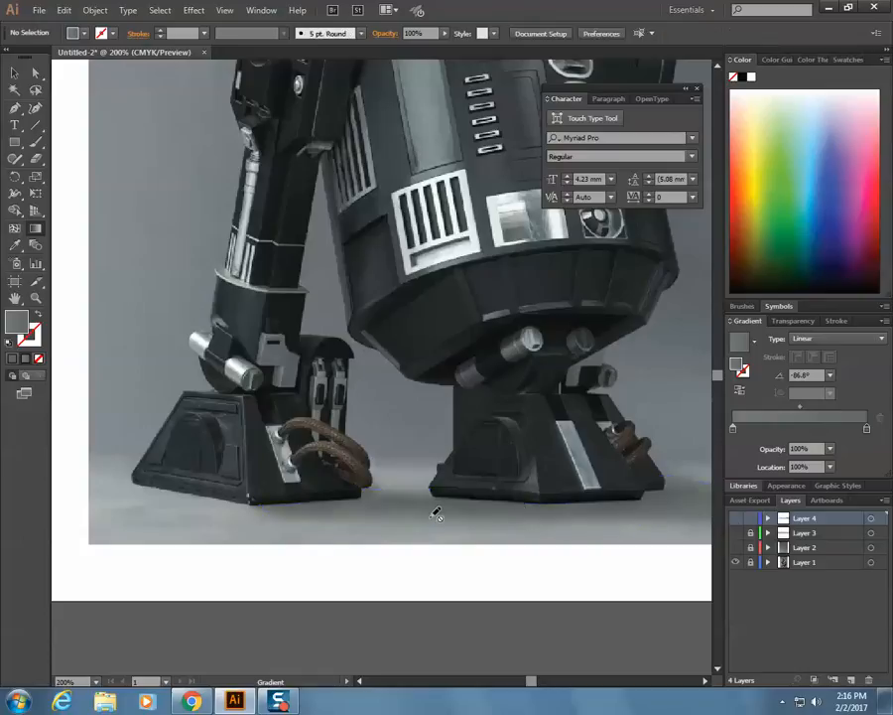
Show Layer 4, reselect the shadow shape and reverse its gradient to run upward at 83.4°.
left_click(735, 518)
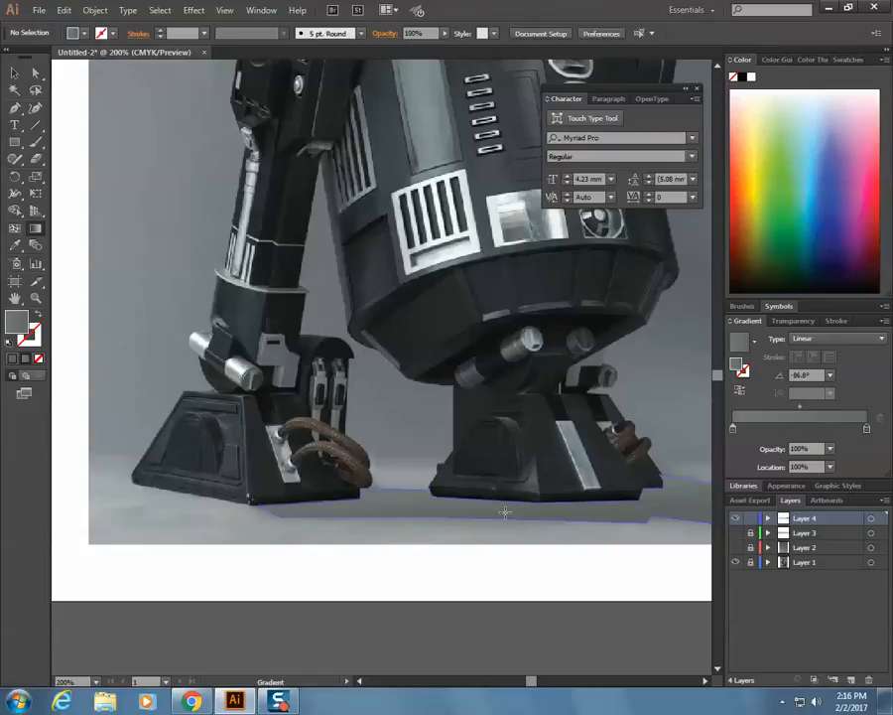
left_click(407, 503)
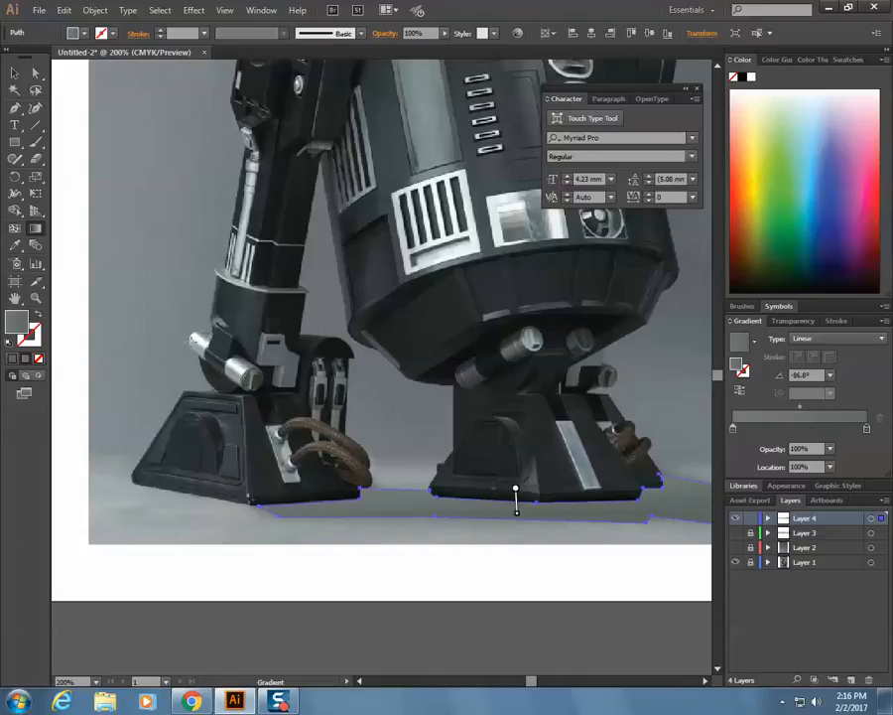
mouse_move(515, 499)
left_mouse_down()
mouse_move(399, 502)
mouse_move(395, 510)
mouse_move(512, 536)
mouse_move(395, 527)
mouse_move(408, 519)
mouse_move(405, 505)
mouse_move(406, 520)
left_mouse_up()
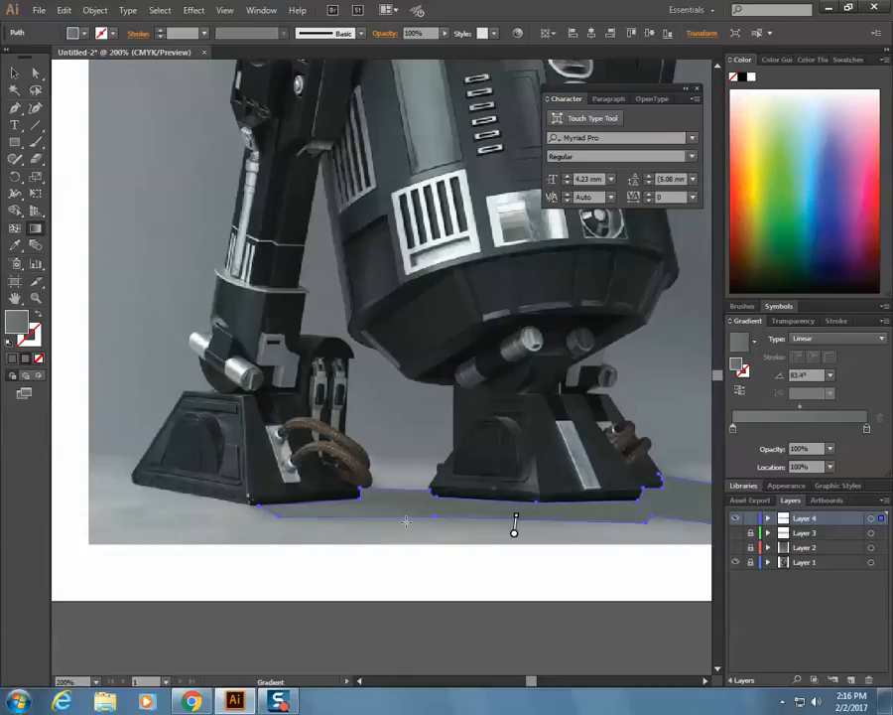
Toggle Layer 4's visibility repeatedly to compare the drawn shadow with the shadow in the photo.
left_click(735, 518)
left_click(735, 519)
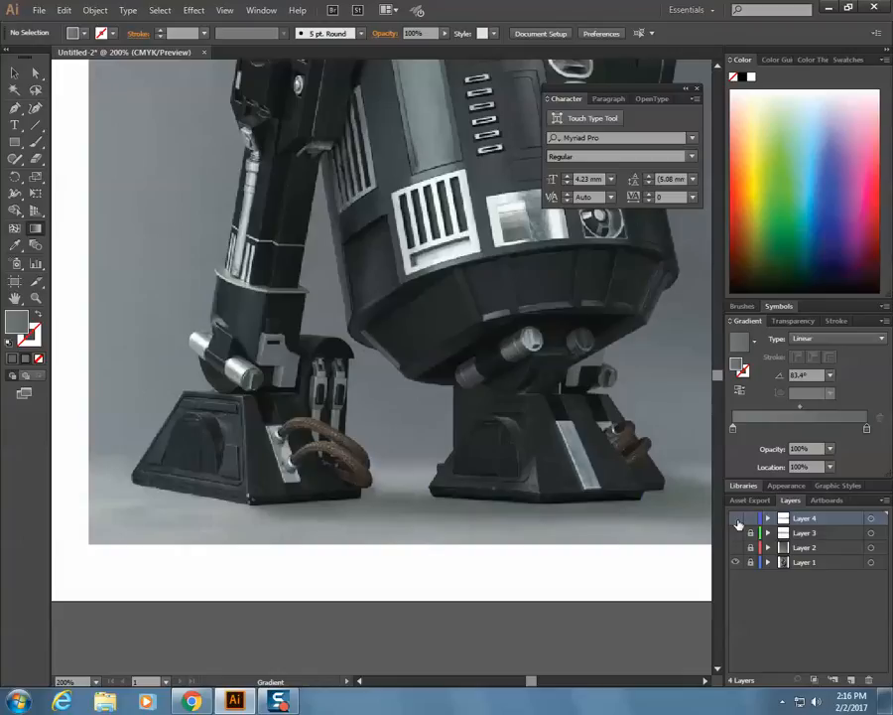
left_click(735, 519)
left_click(736, 520)
left_click(737, 520)
left_click(736, 520)
left_click(737, 520)
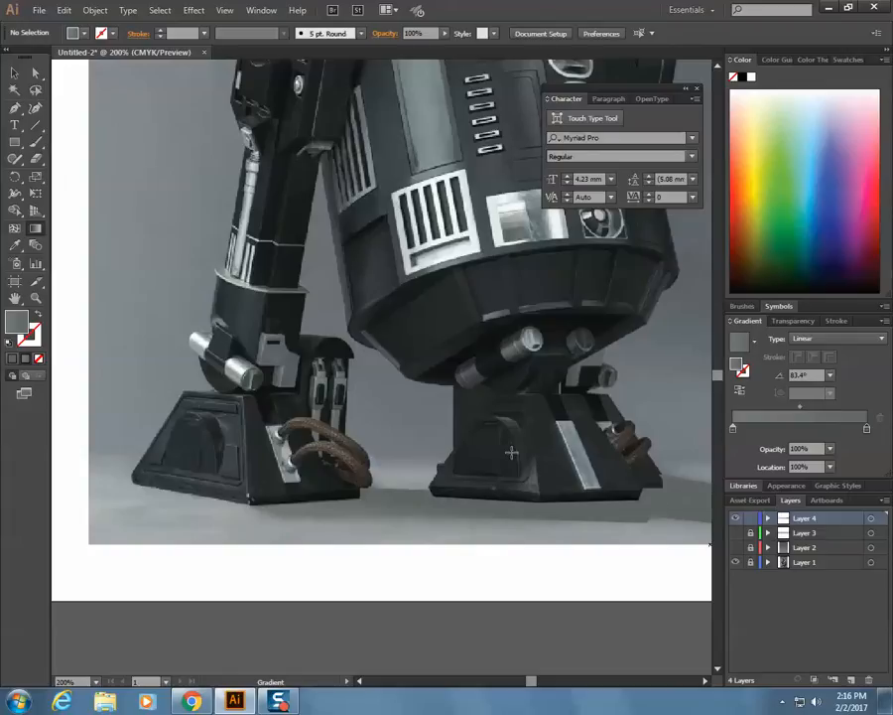
Select the shadow shape and redraw its gradient upward with a slight tilt, at an angle of 103.6°.
left_click(667, 506)
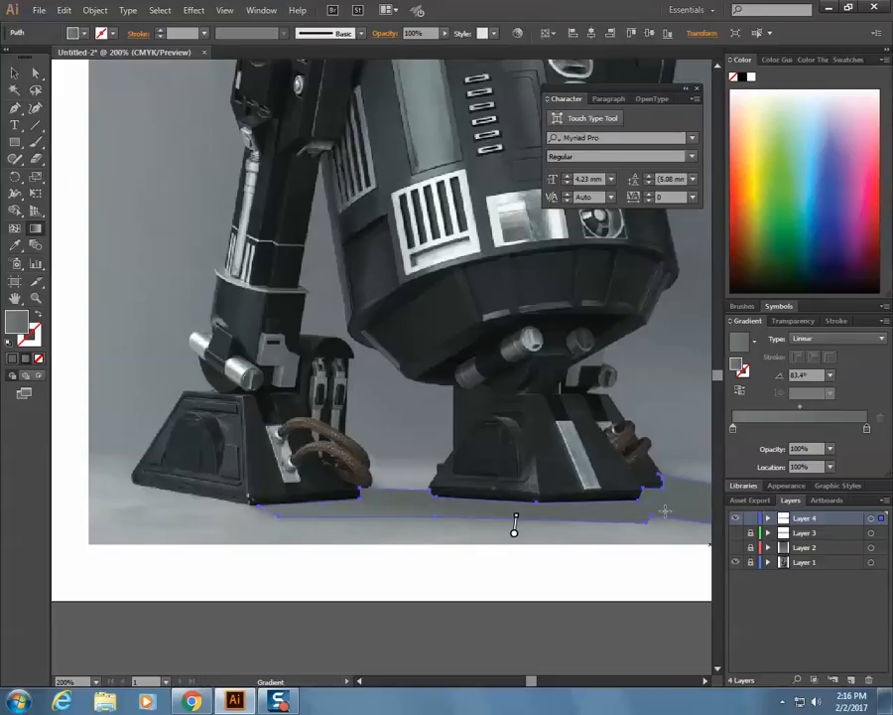
left_click_drag(666, 505, 645, 488)
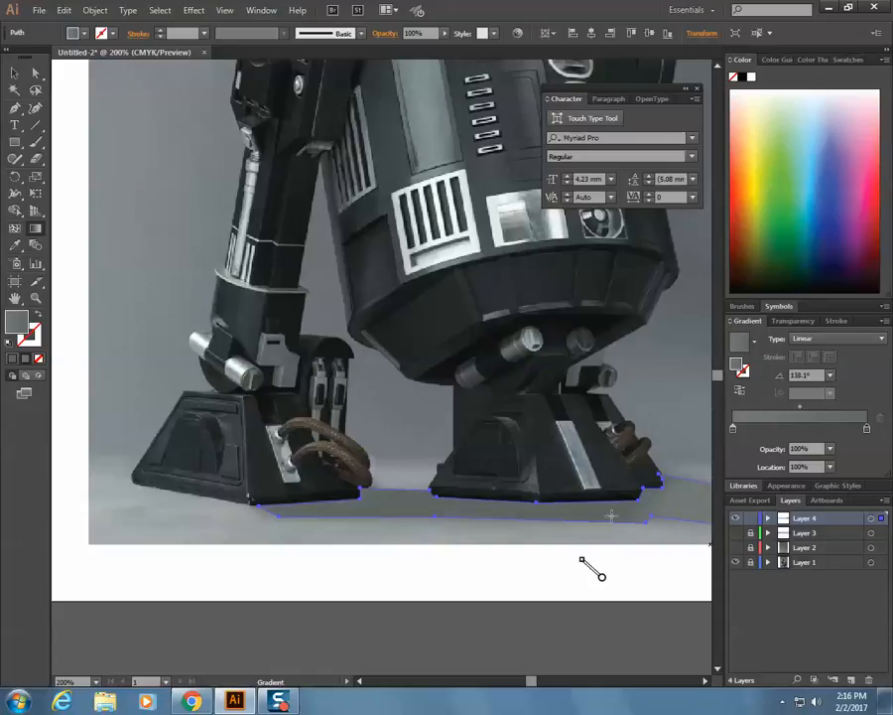
mouse_move(628, 500)
left_mouse_down()
mouse_move(621, 504)
mouse_move(624, 490)
left_mouse_up()
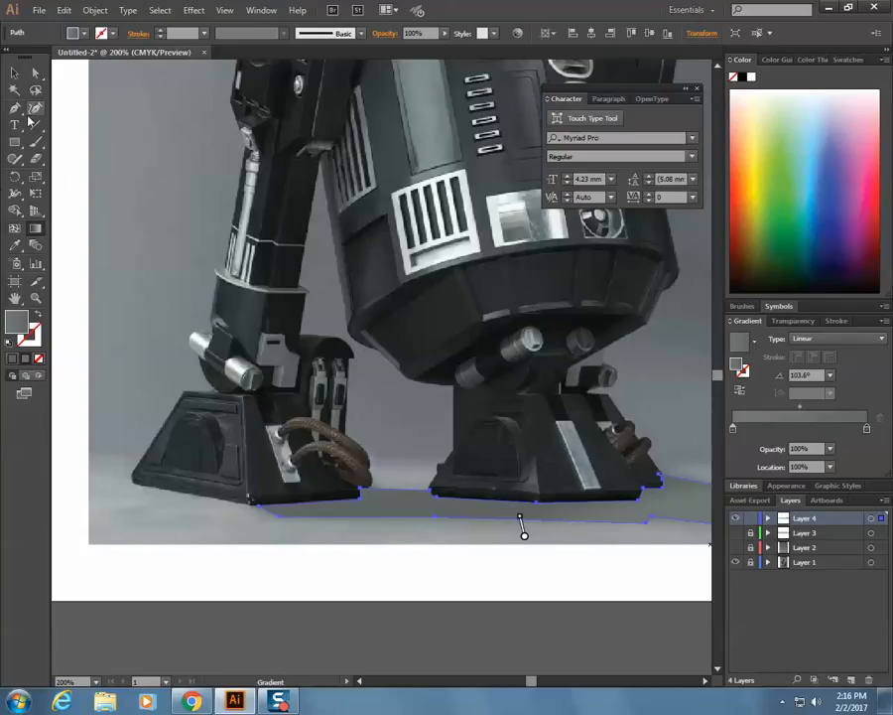
Show Layers 2 and 3 to check the shadow against the drawn background and floor, and hide both layers again.
left_click(736, 537)
left_click(736, 549)
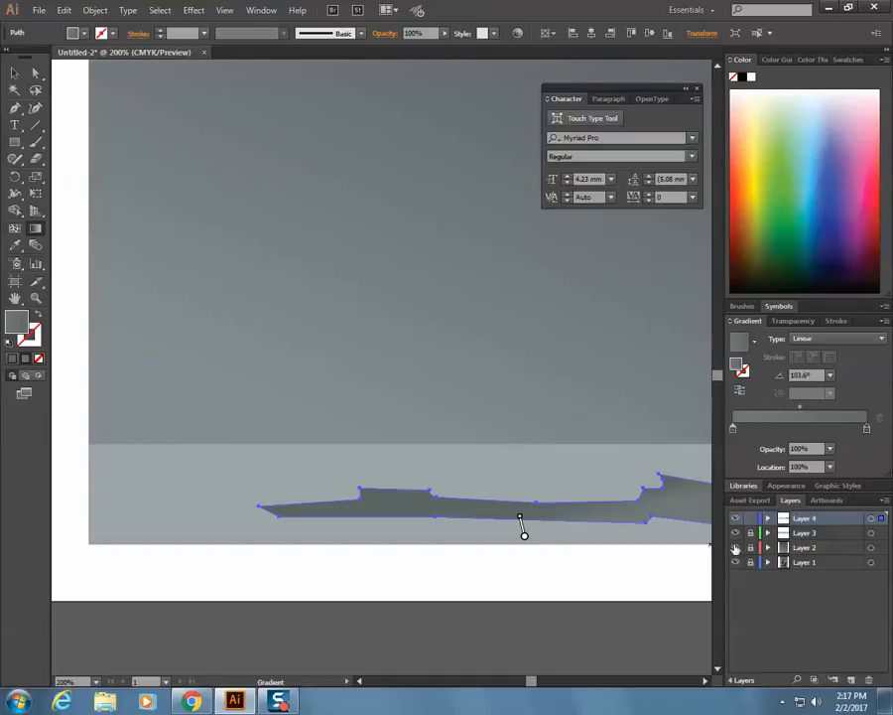
left_click(736, 547)
left_click(736, 533)
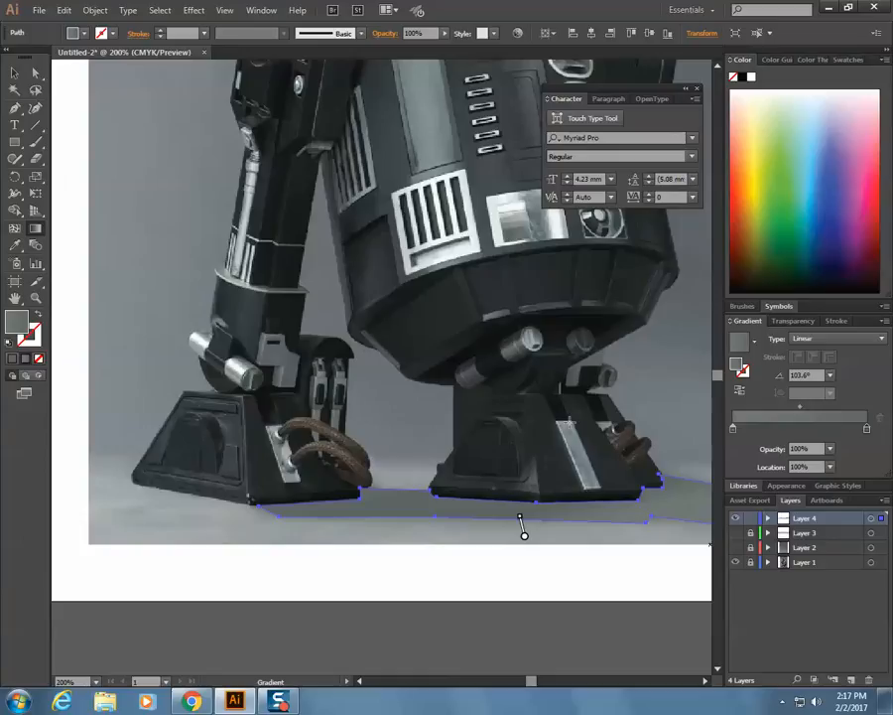
Add a new layer above the shadow layer for the droid parts, deselect the shadow shape and lock Layer 4.
left_click(17, 110)
left_click(850, 680)
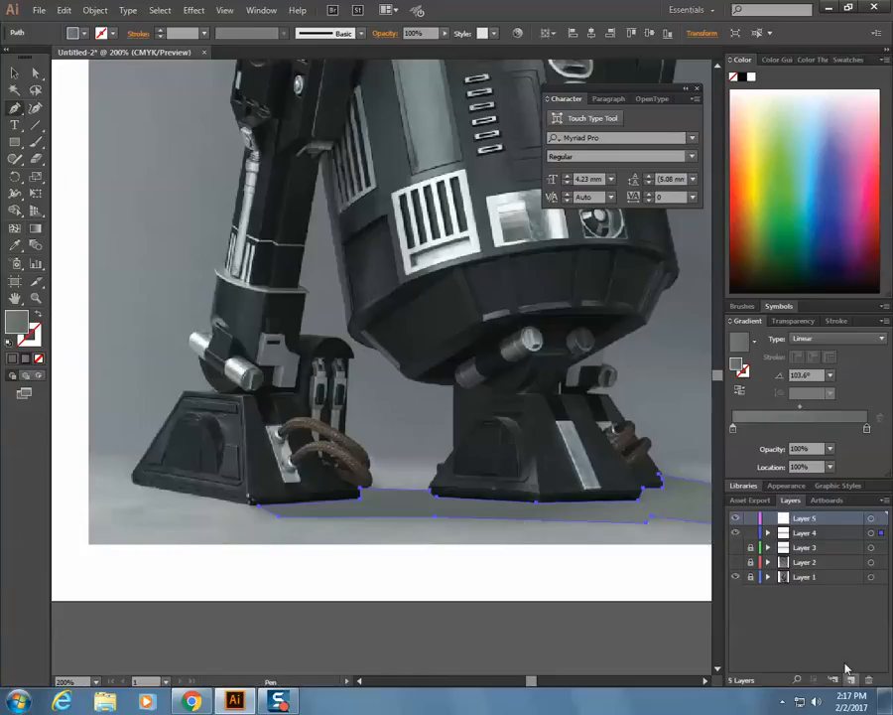
key("ctrl+shift+a")
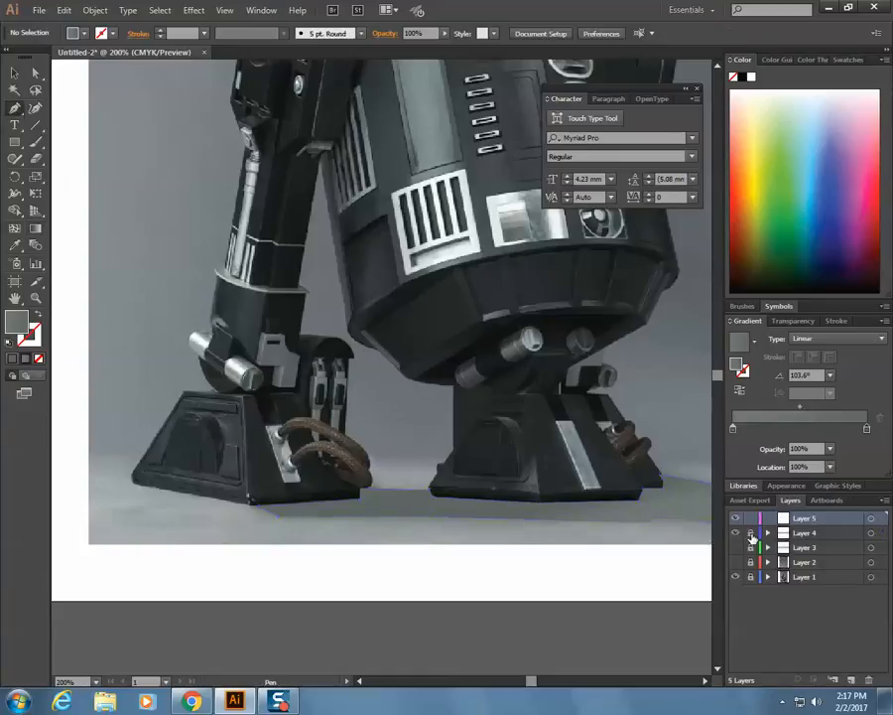
Trace the slanted metal strip on the droid's middle foot as a closed four-point Pen path and remove its fill.
left_click(556, 422)
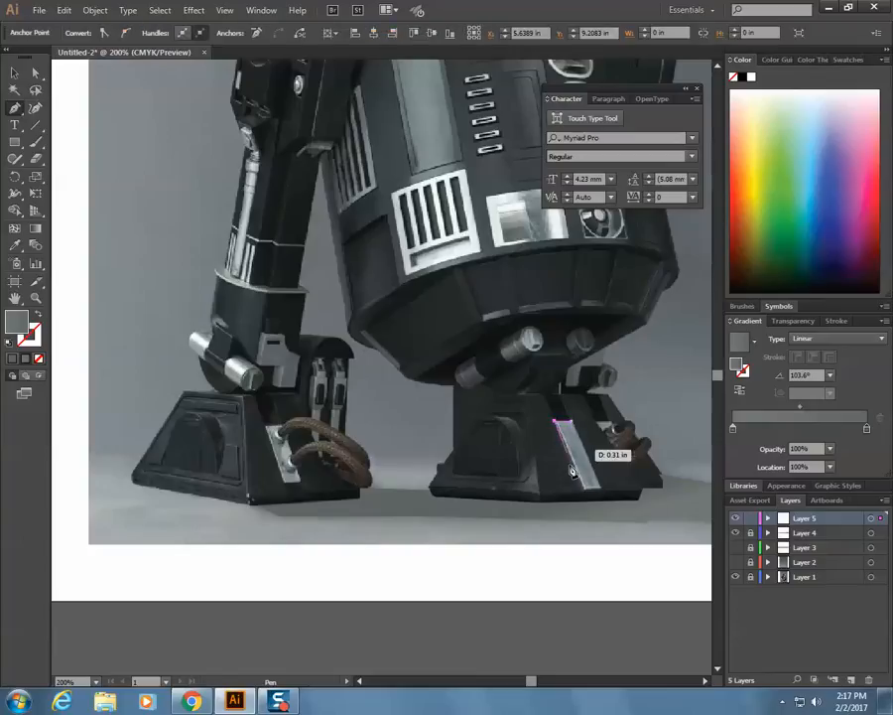
left_click(588, 489)
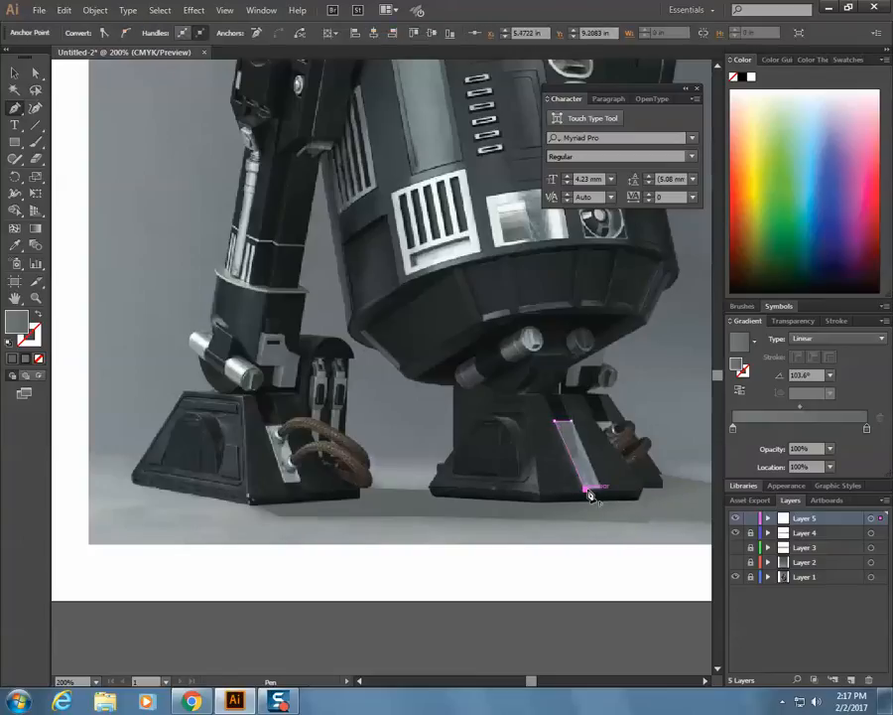
left_click(601, 487)
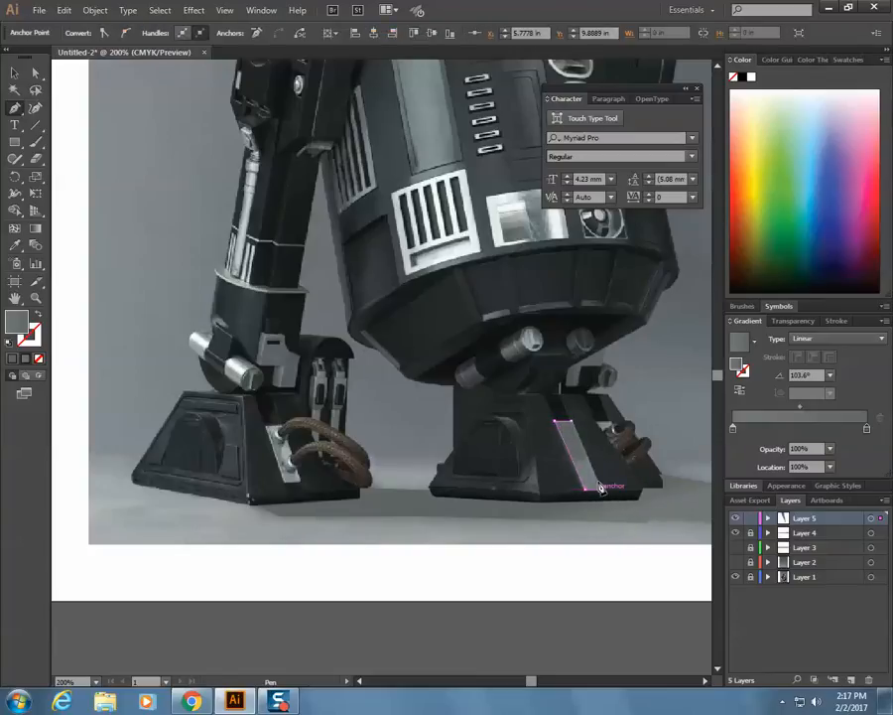
left_click(572, 419)
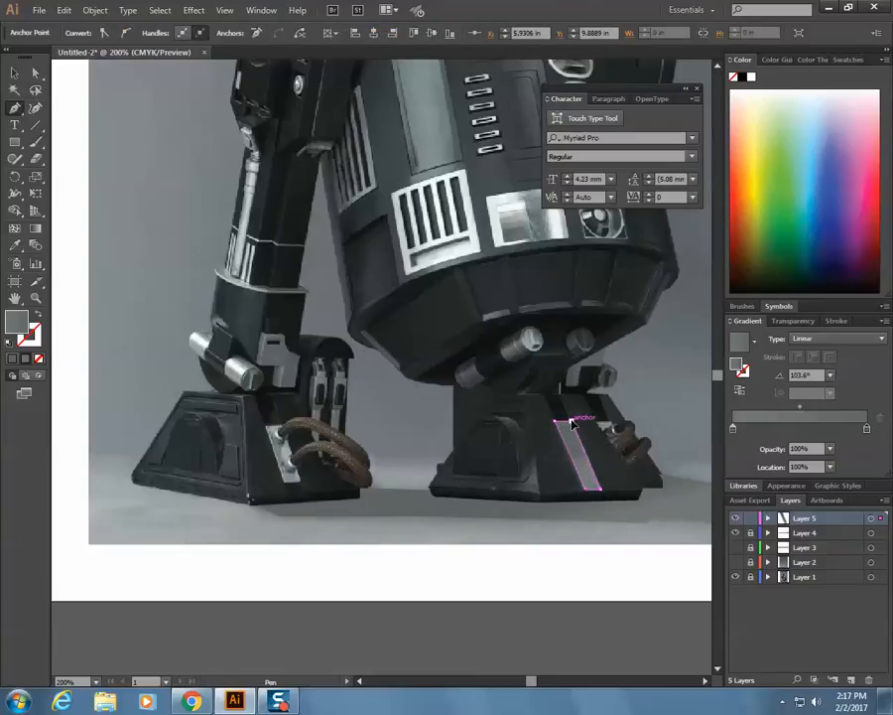
left_click(39, 360)
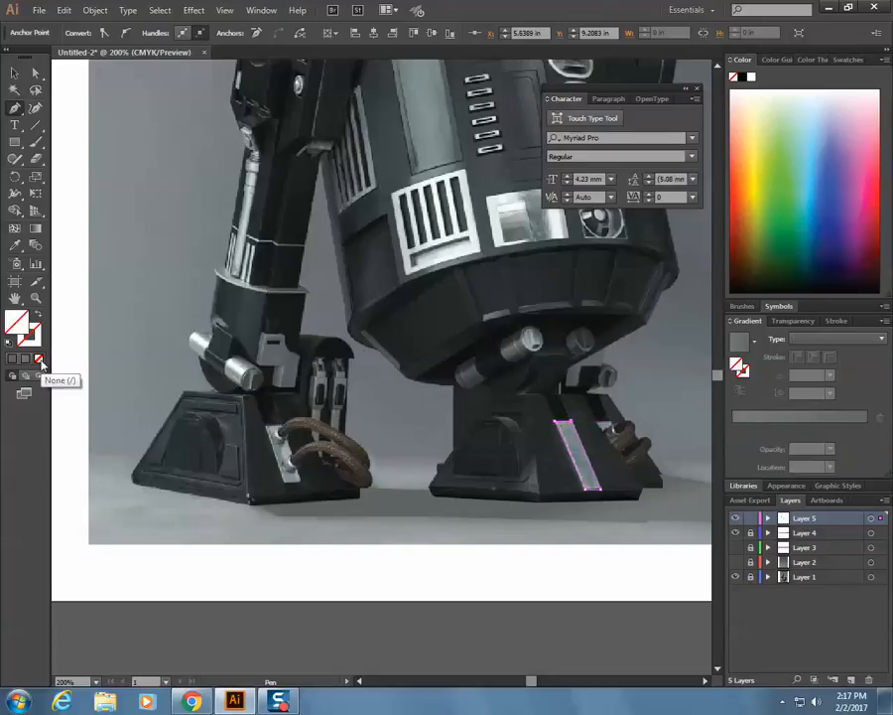
left_click(586, 429)
Fill the traced strip with a colour sampled from the photo and apply a linear gradient at 0°.
left_click(15, 244)
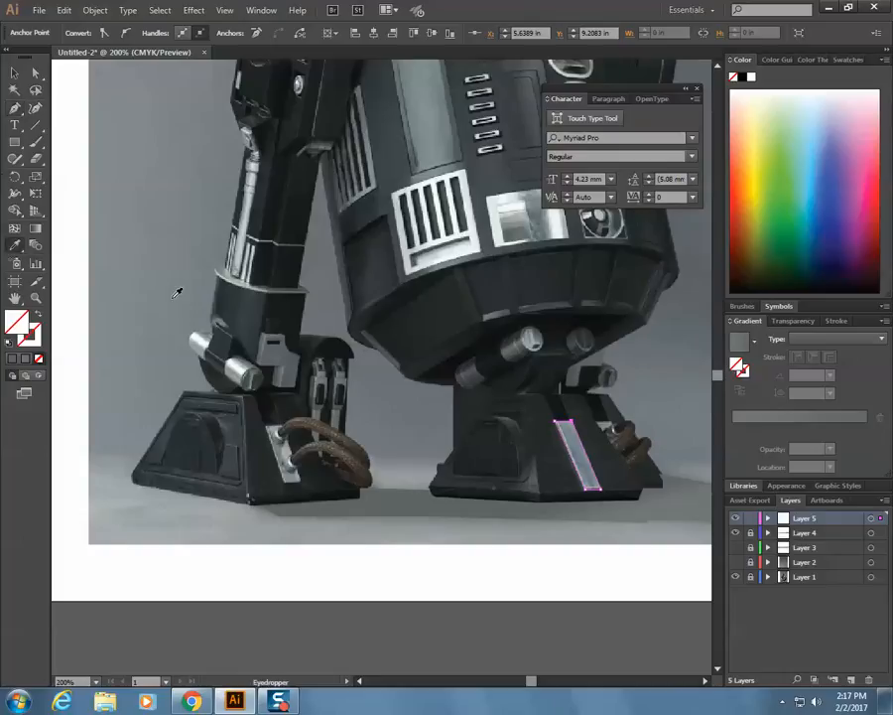
left_click(557, 428)
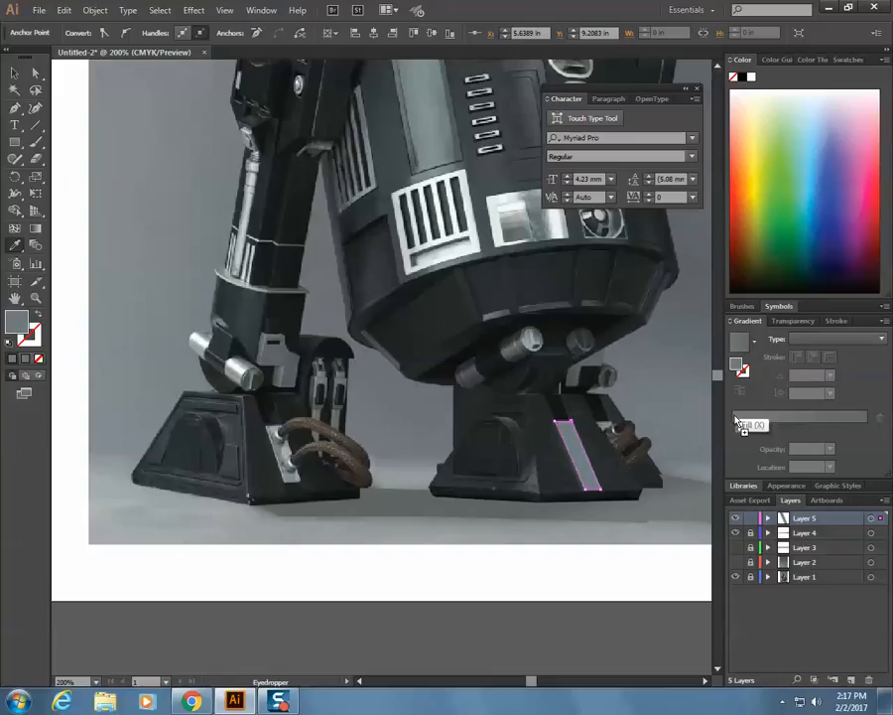
left_click(741, 417)
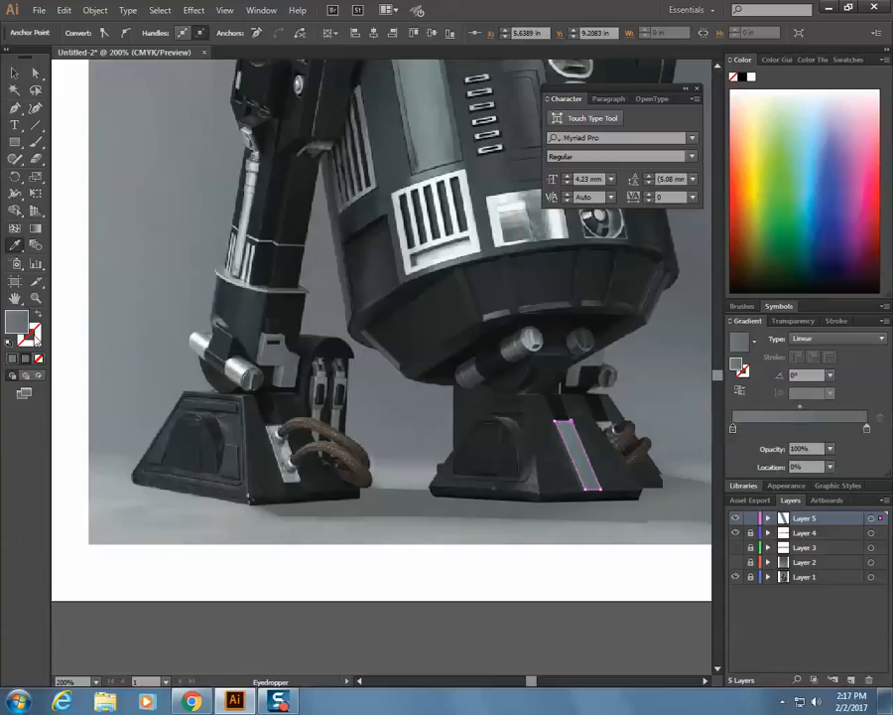
Move the traced strip beside the photographed one and put a blue-grey sampled from the photo's metal strip into its gradient's end stop.
left_click(13, 72)
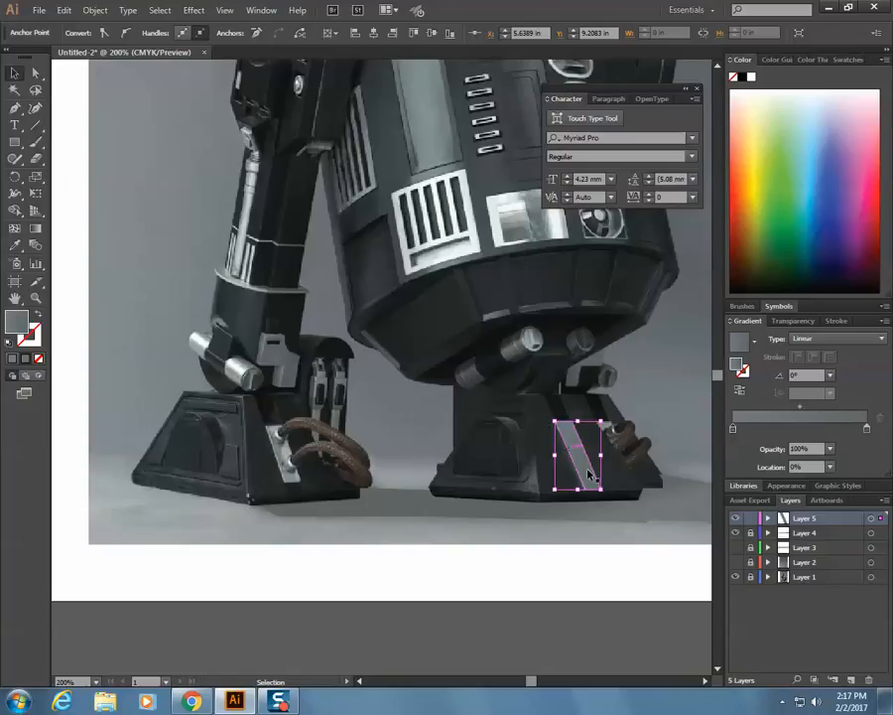
left_click_drag(590, 480, 633, 476)
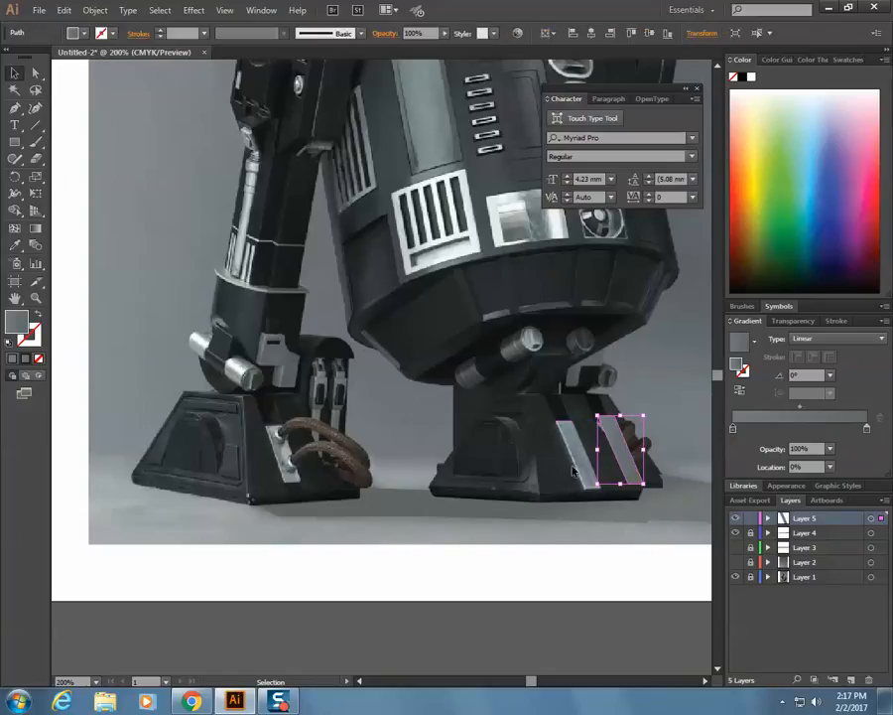
left_click(14, 245)
left_click(587, 457)
key("ctrl+plus")
key("ctrl+plus")
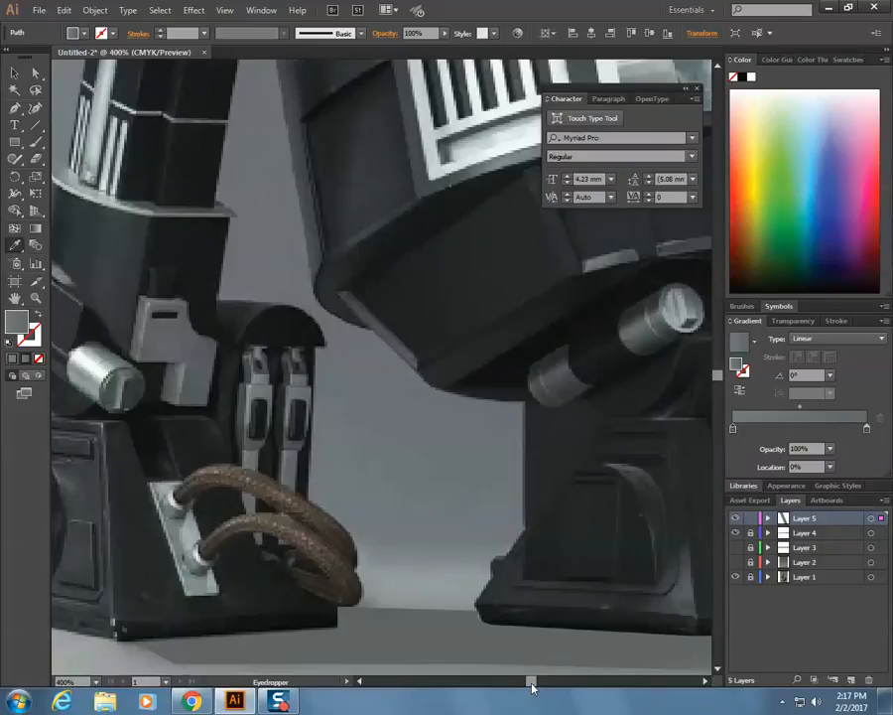
left_click_drag(531, 684, 534, 683)
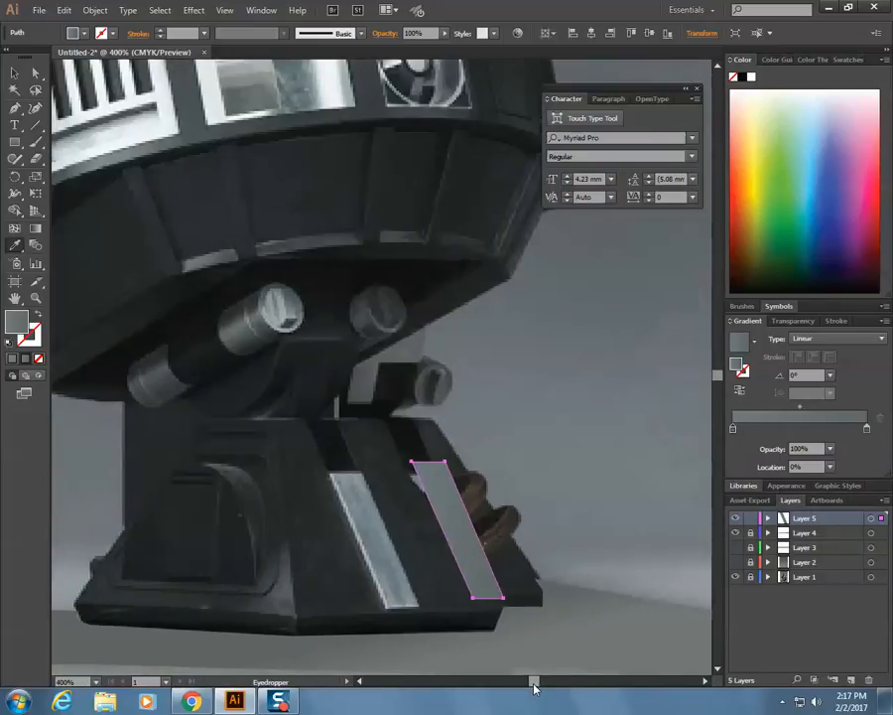
left_click(387, 536)
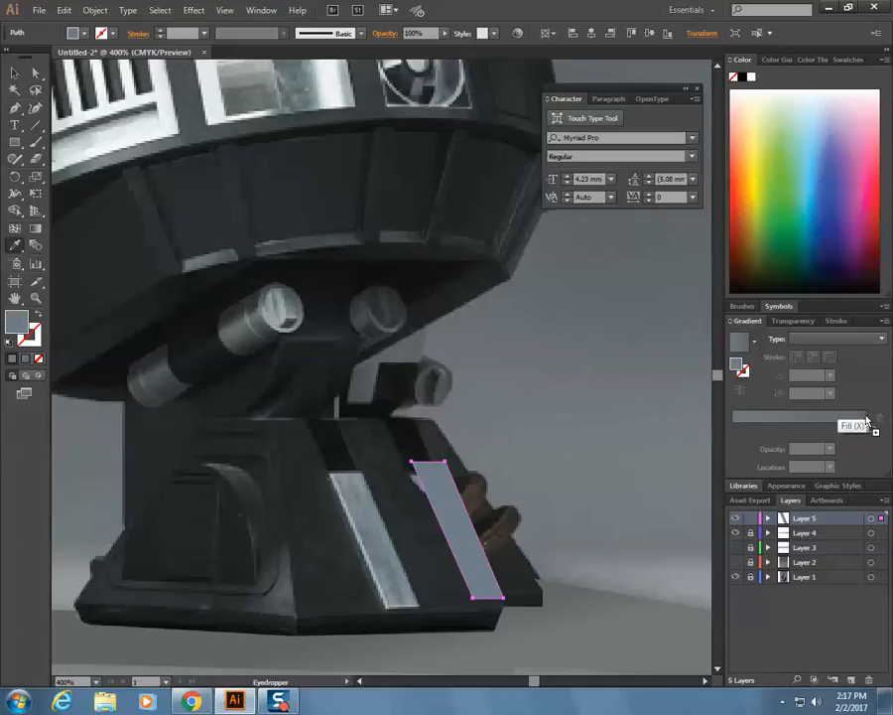
left_click(866, 422)
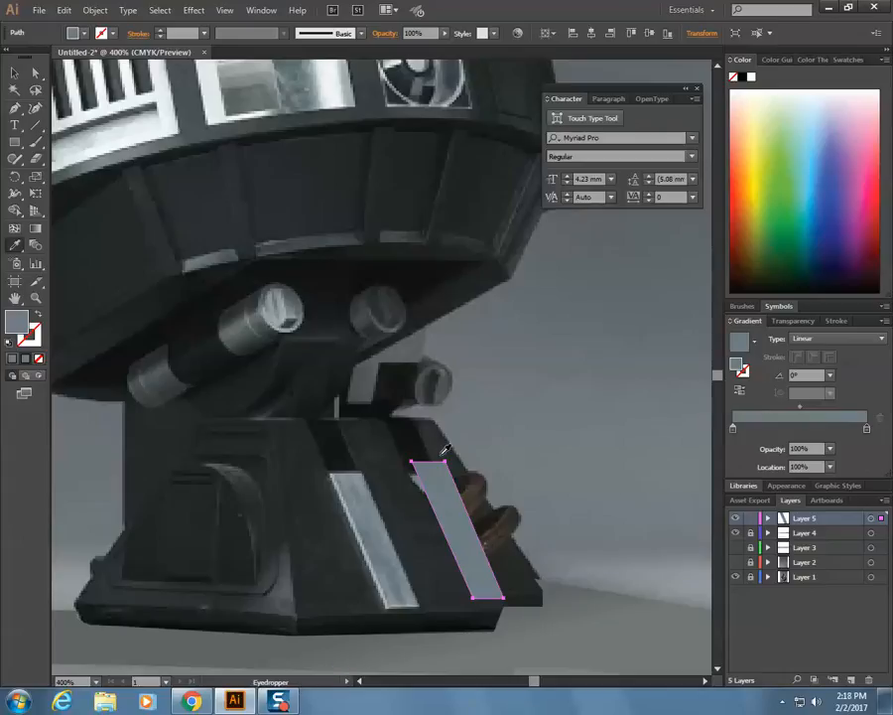
Sample the photo strip's lighter grey, add it to the gradient and place that stop at location 0%.
left_click(351, 502)
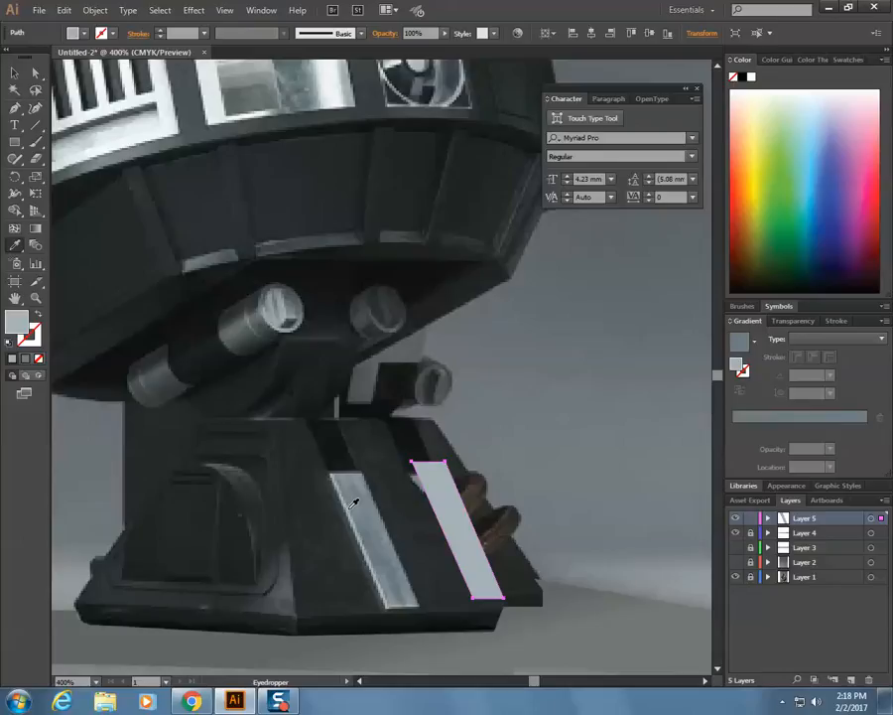
left_click(744, 418)
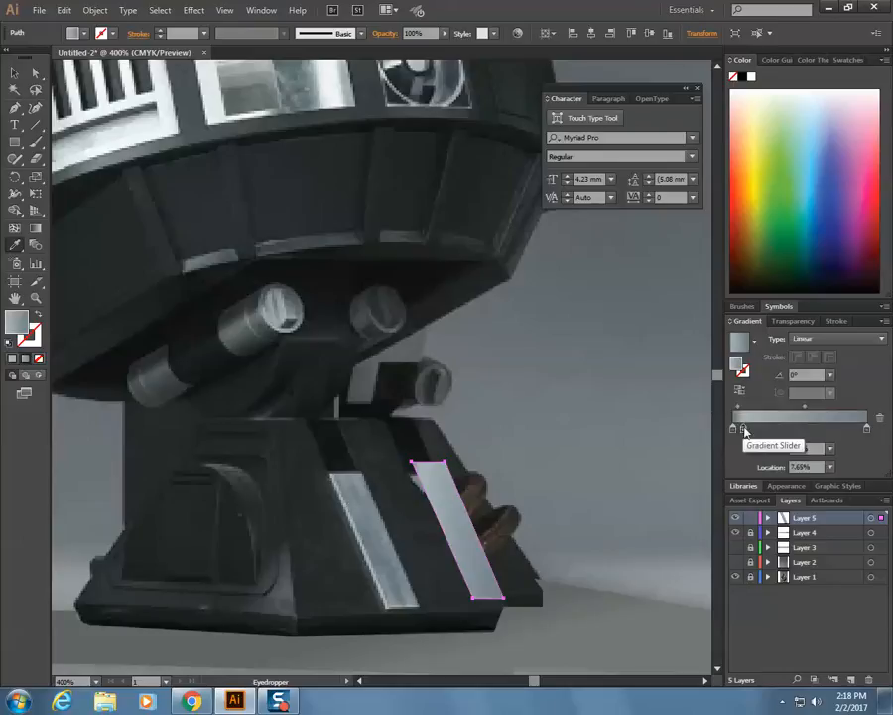
left_click_drag(745, 430, 734, 430)
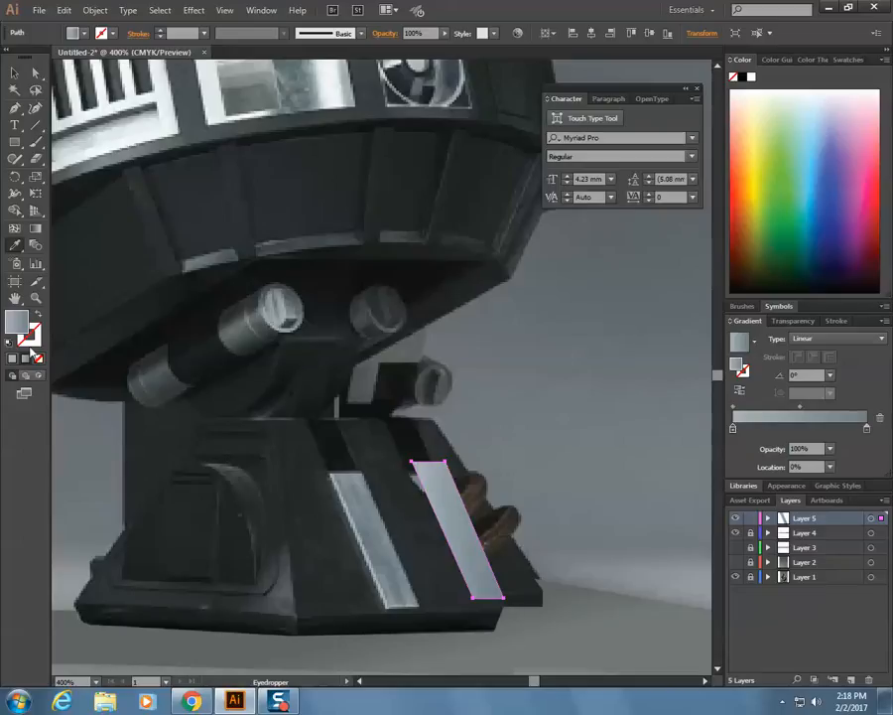
Change the strip's gradient to radial, with the darker colour at the centre and the lighter stop at 100%.
left_click(838, 339)
left_click(810, 366)
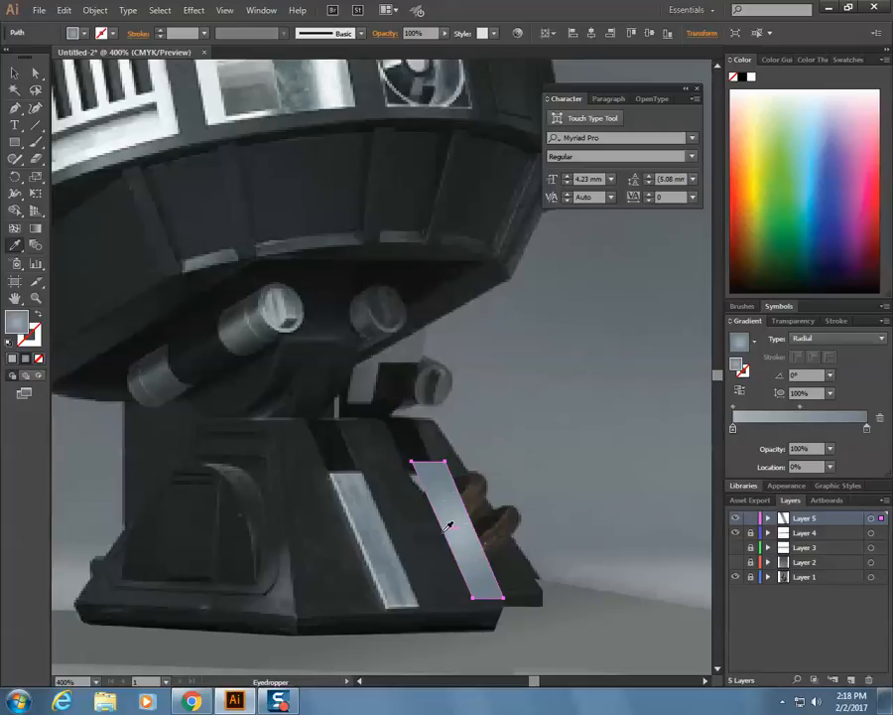
mouse_move(734, 433)
left_mouse_down()
mouse_move(829, 431)
mouse_move(731, 431)
left_mouse_up()
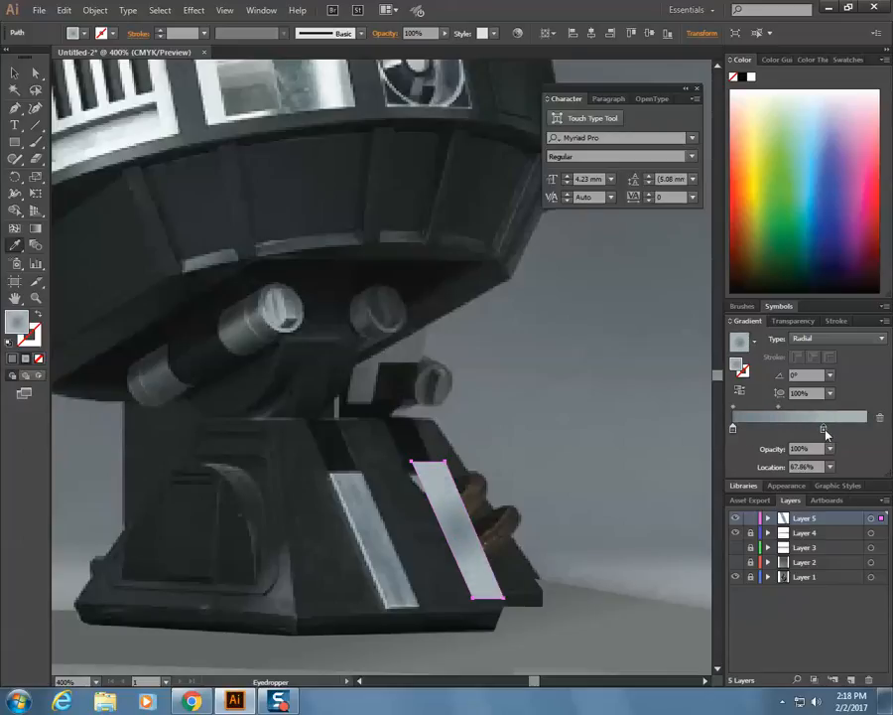
left_click_drag(824, 430, 870, 429)
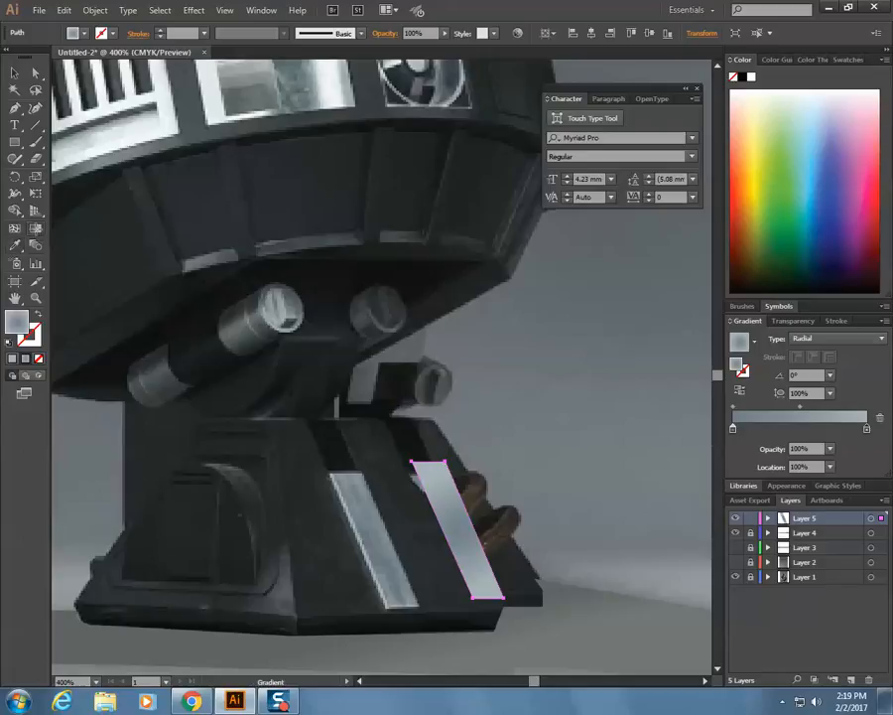
Redraw the strip's radial gradient in several directions to match the photo, finishing across the lower half at an angle of -167.5°.
key("g")
mouse_move(459, 529)
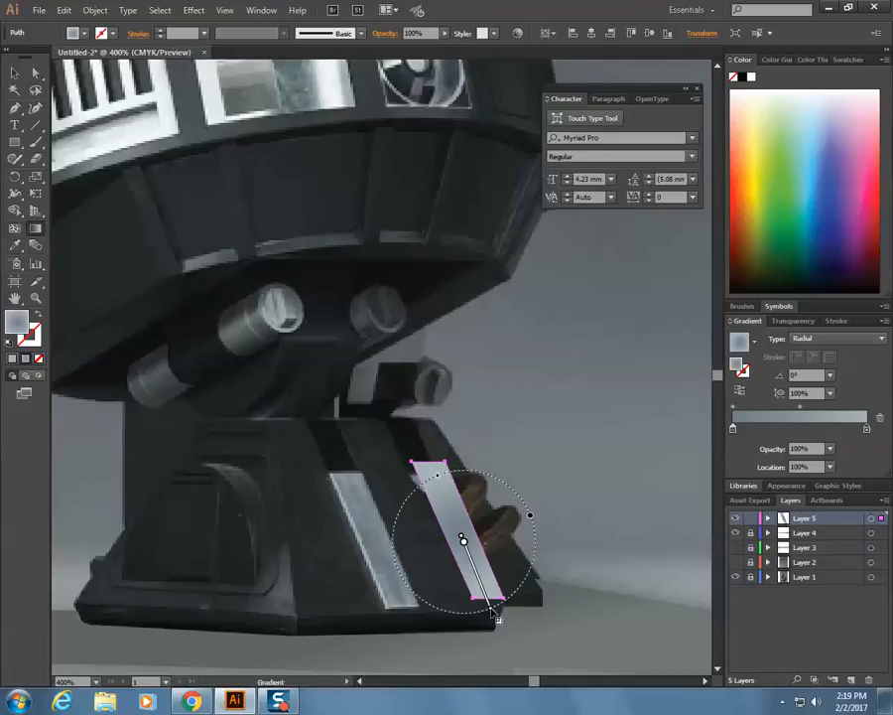
left_click_drag(463, 538, 488, 595)
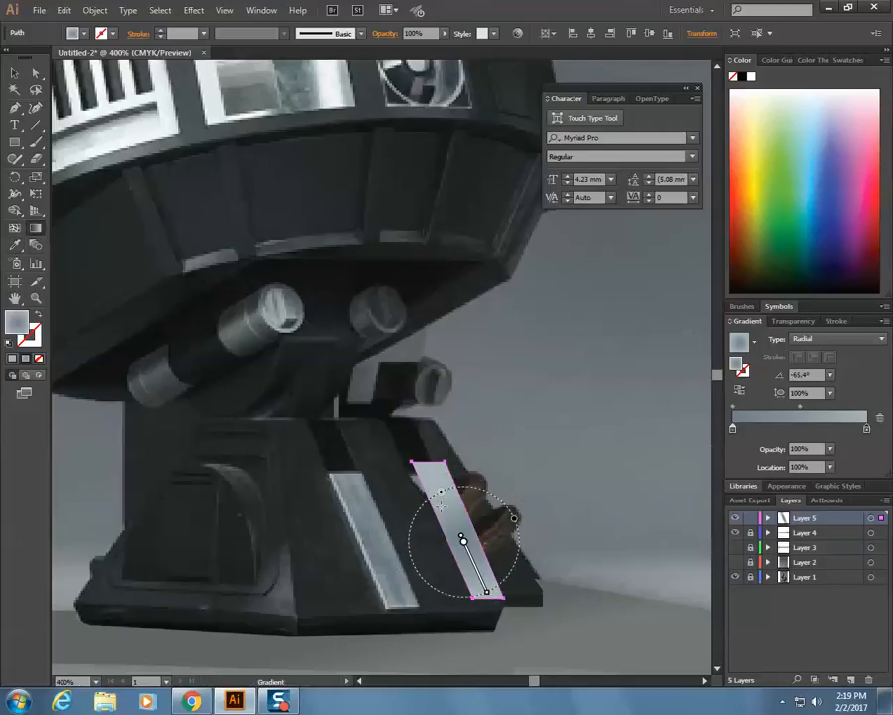
left_click_drag(458, 517, 451, 520)
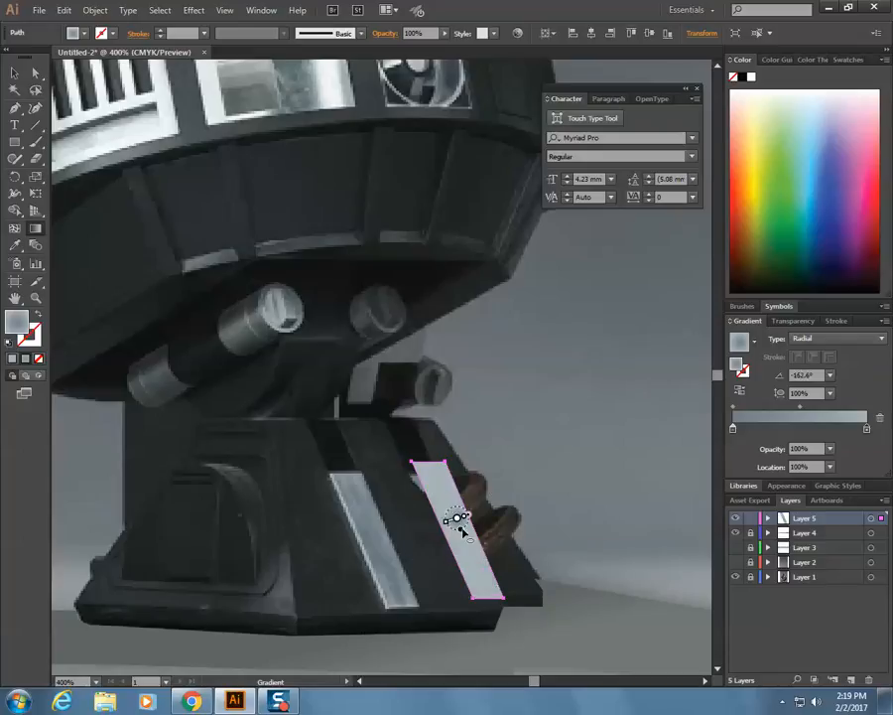
left_click_drag(463, 543, 430, 553)
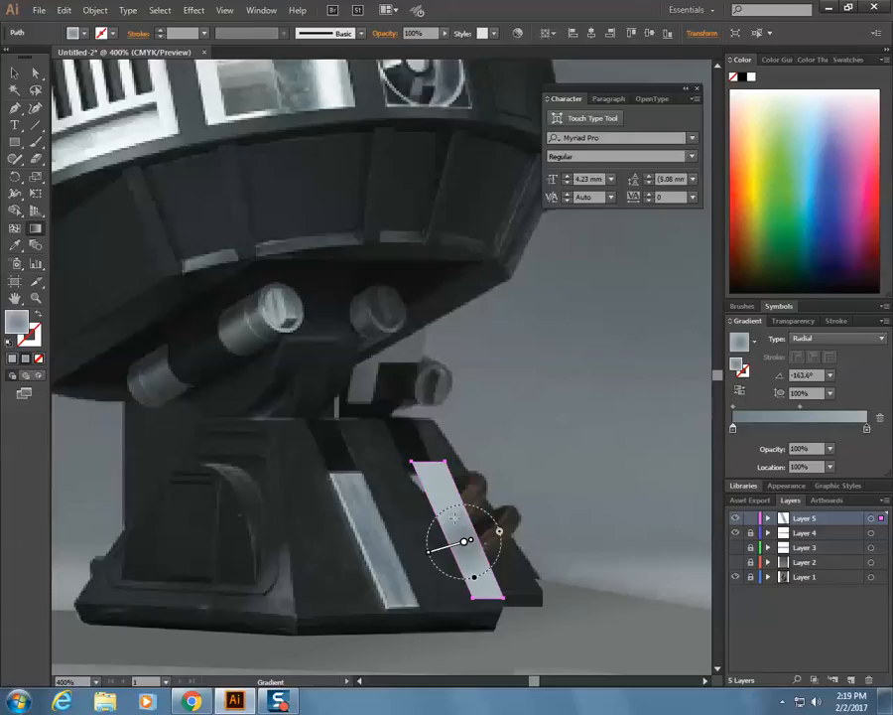
left_click_drag(435, 483, 491, 601)
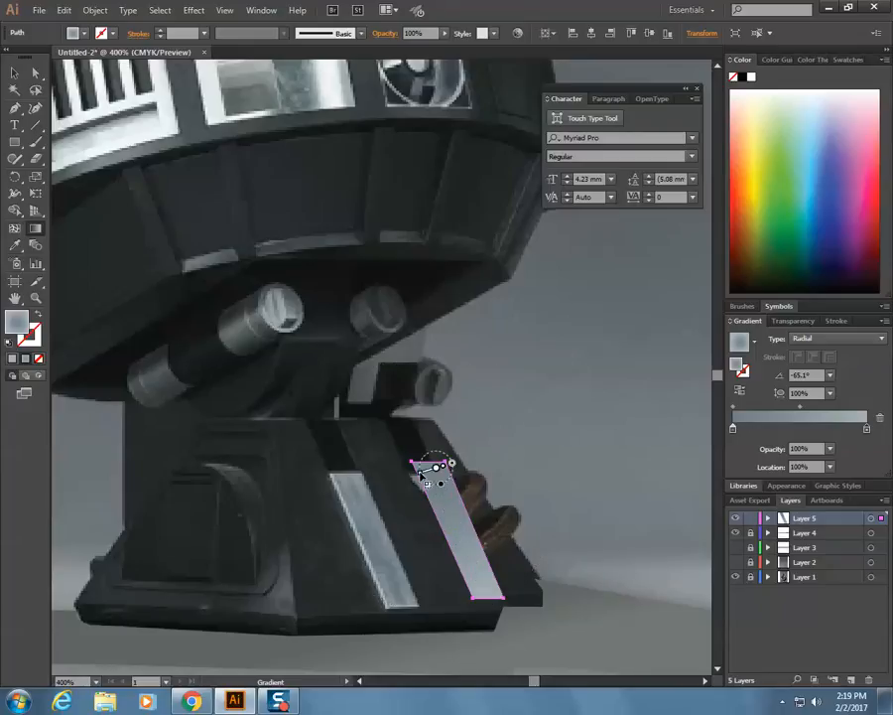
mouse_move(465, 526)
left_mouse_down()
mouse_move(447, 537)
mouse_move(430, 518)
mouse_move(394, 523)
left_mouse_up()
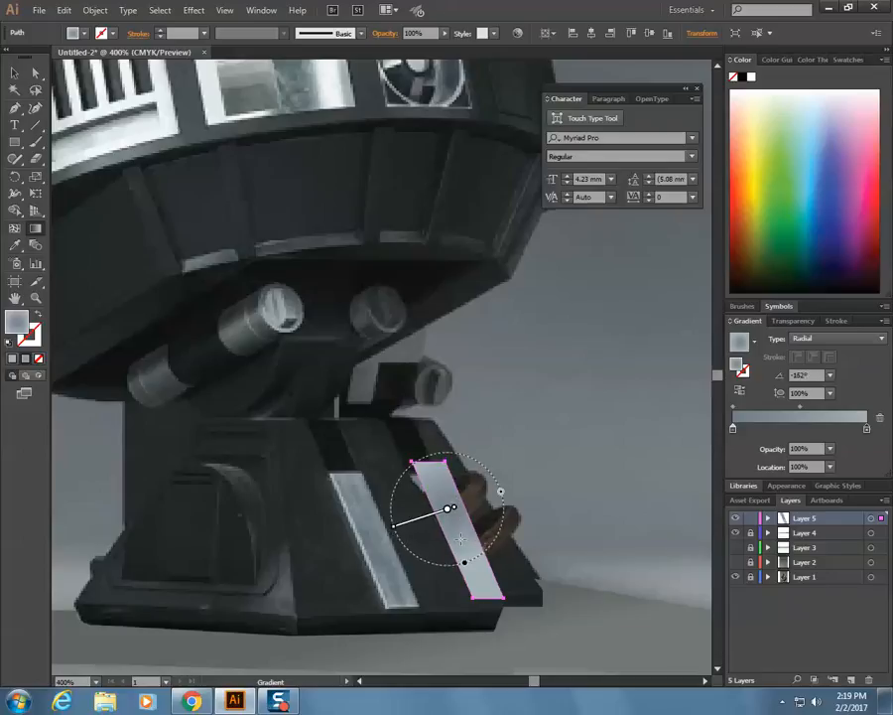
left_click_drag(424, 461, 457, 534)
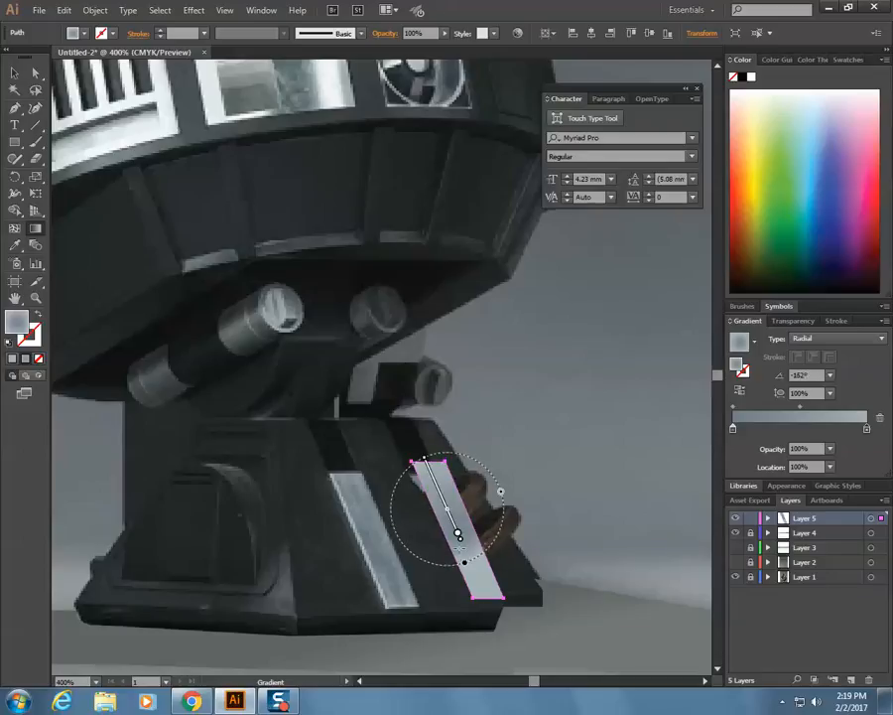
left_click_drag(466, 547, 395, 562)
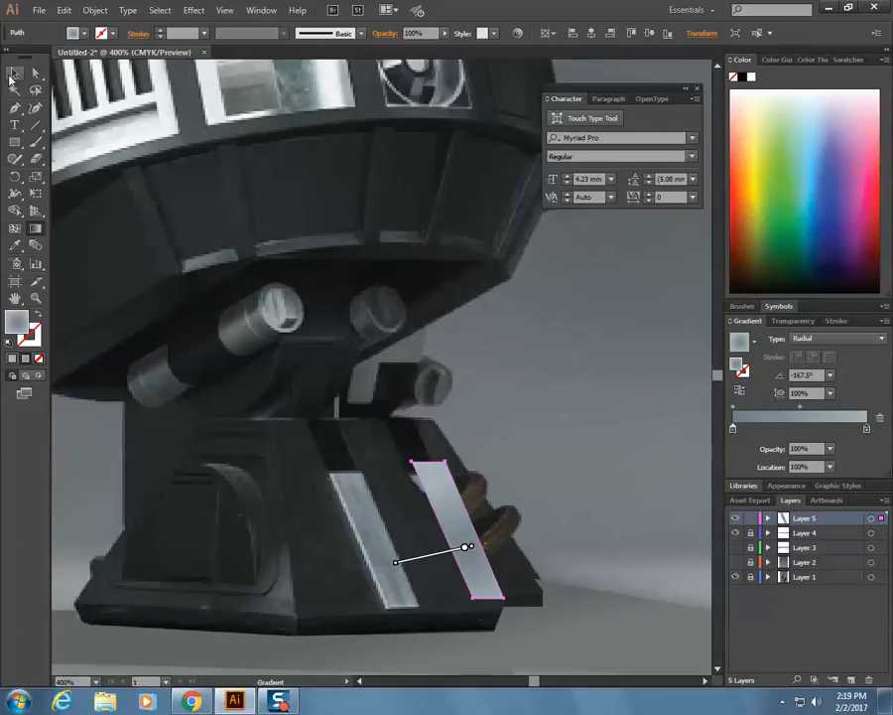
Move the gradient-filled strip back over the photographed metal strip on the droid's middle foot.
left_click(13, 74)
left_click_drag(435, 514, 364, 522)
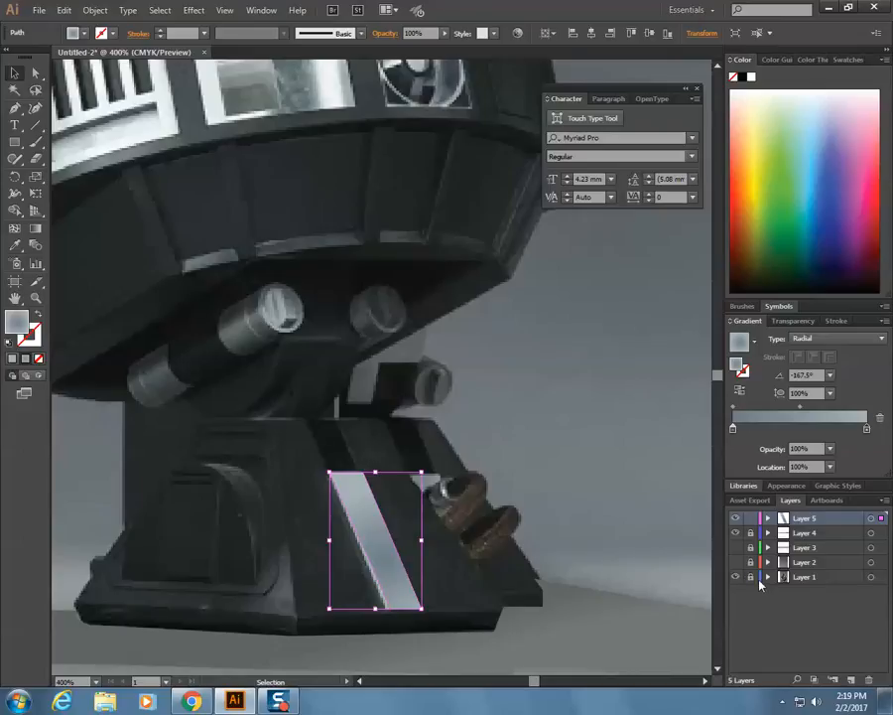
key("ctrl+minus")
key("ctrl+minus")
key("ctrl+minus")
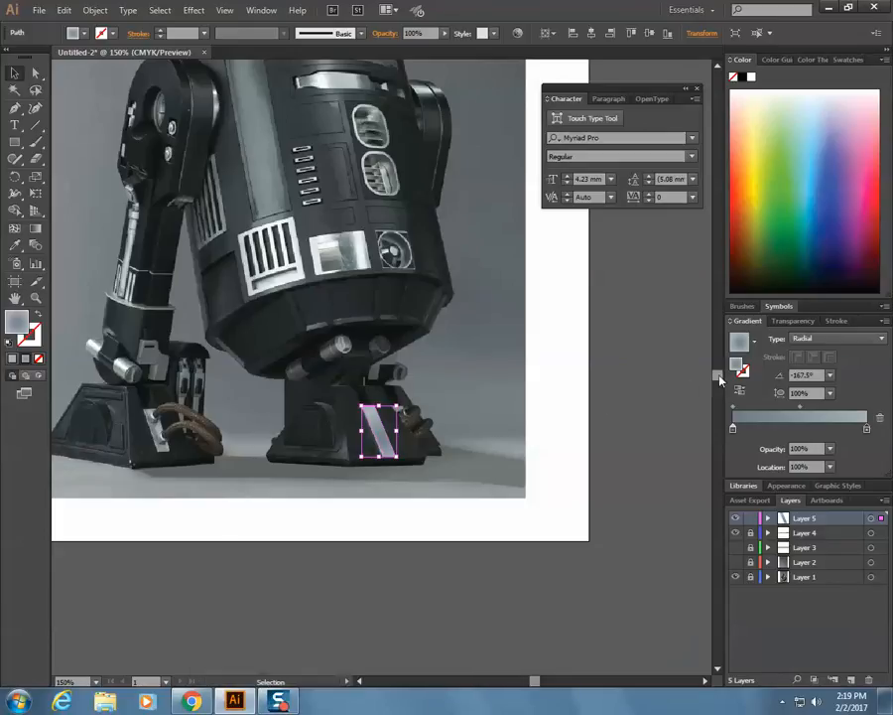
scroll(723, 369, "up", 5)
scroll(722, 370, "down", 2)
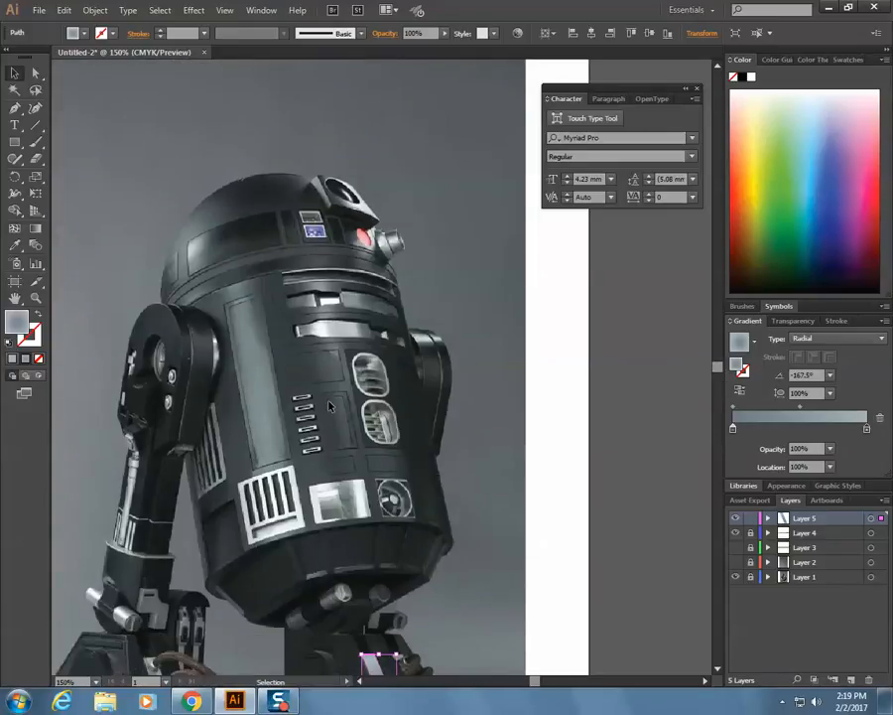